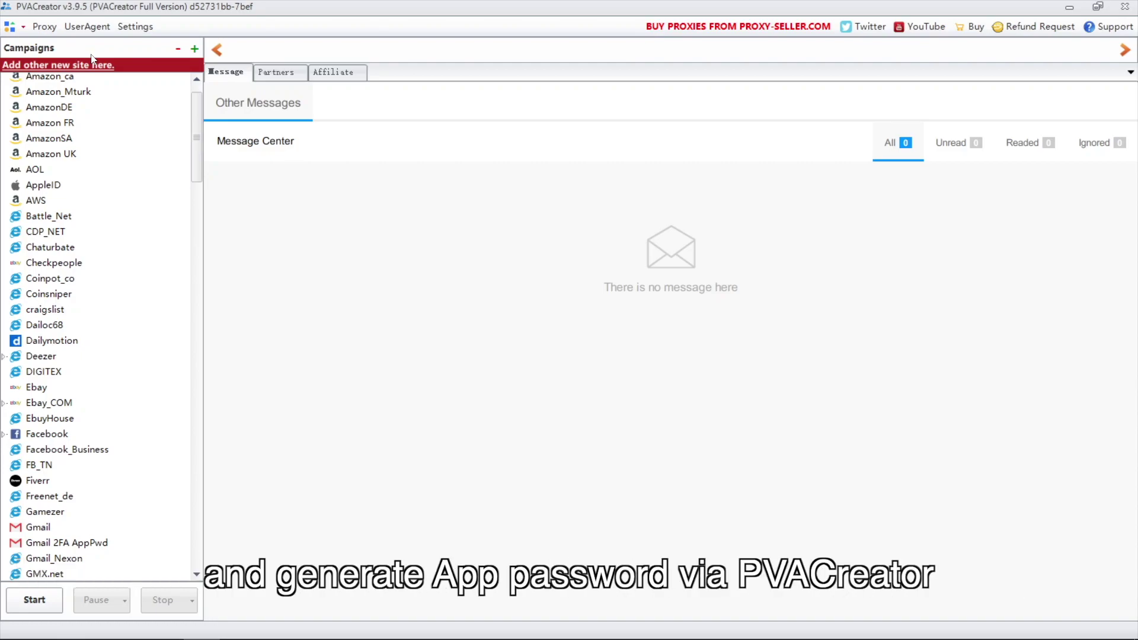
Import the five Socks5 proxies 127.0.0.1:5000–5004 from the proxy file
left_click(40, 27)
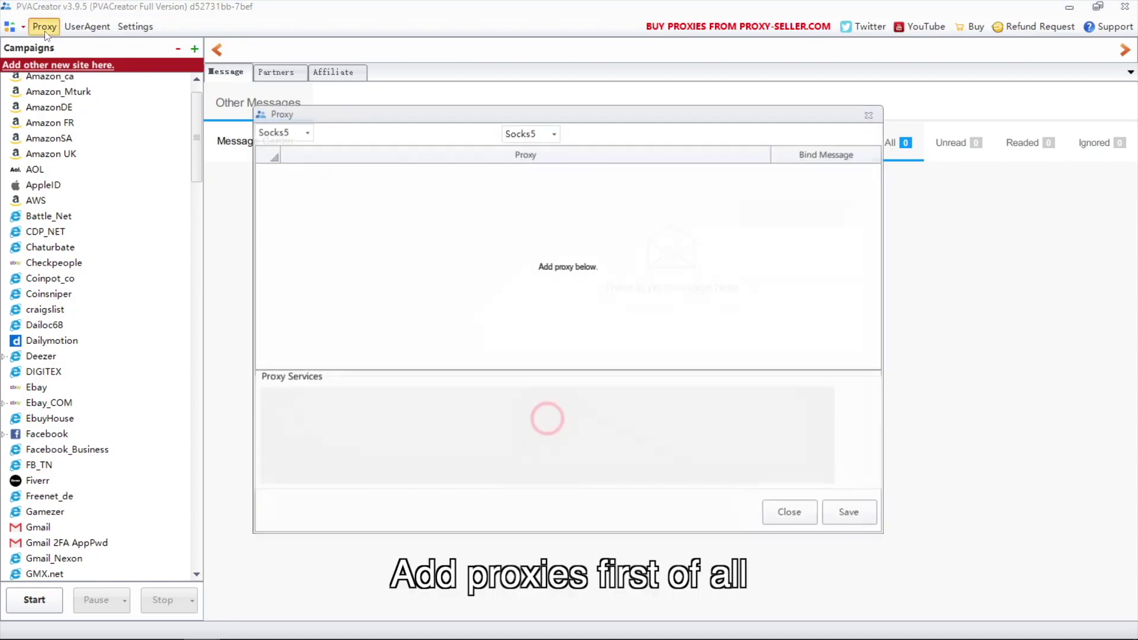
left_click(290, 139)
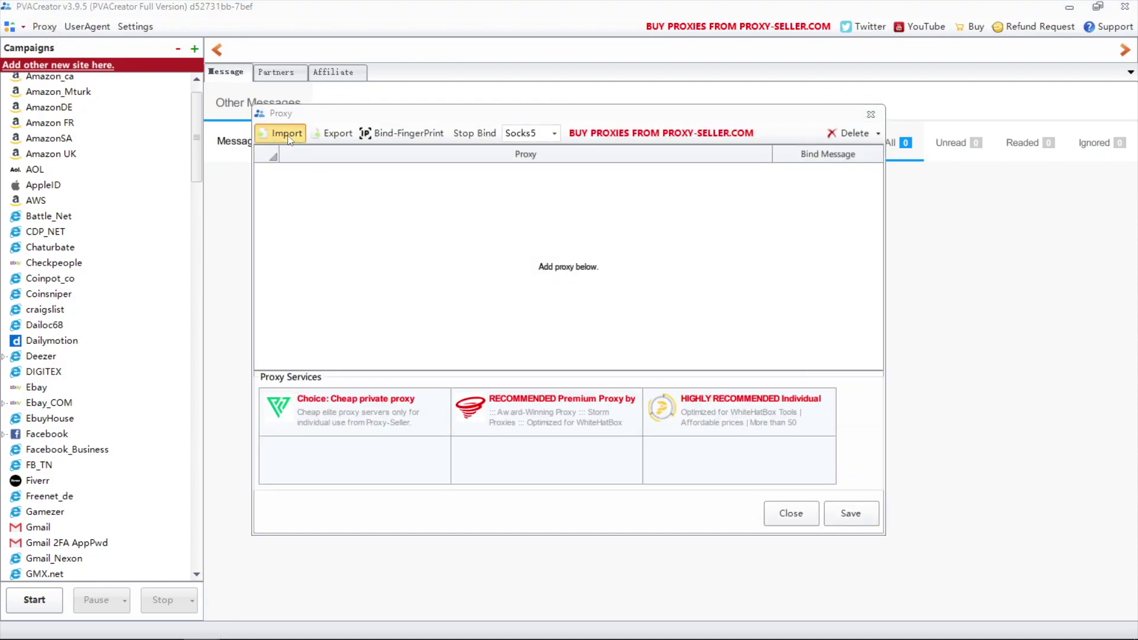
scroll(472, 383, "down", 3)
double_click(456, 396)
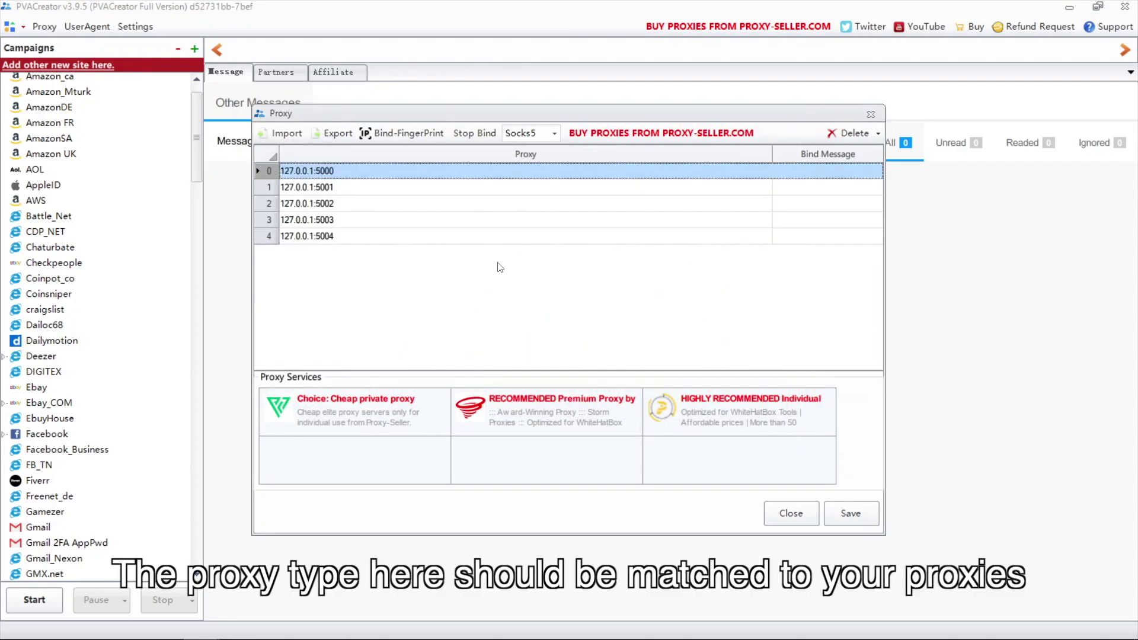
Bind IP fingerprints to all five Socks5 proxies, with 5 of 5 succeeding
left_click_drag(468, 237, 483, 172)
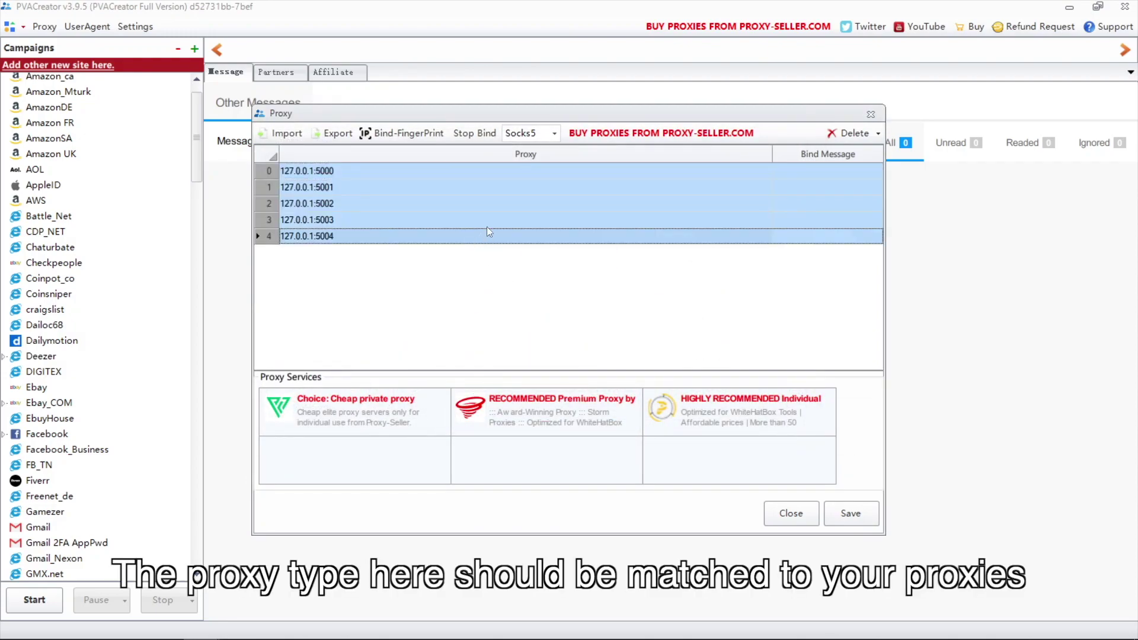
left_click(556, 134)
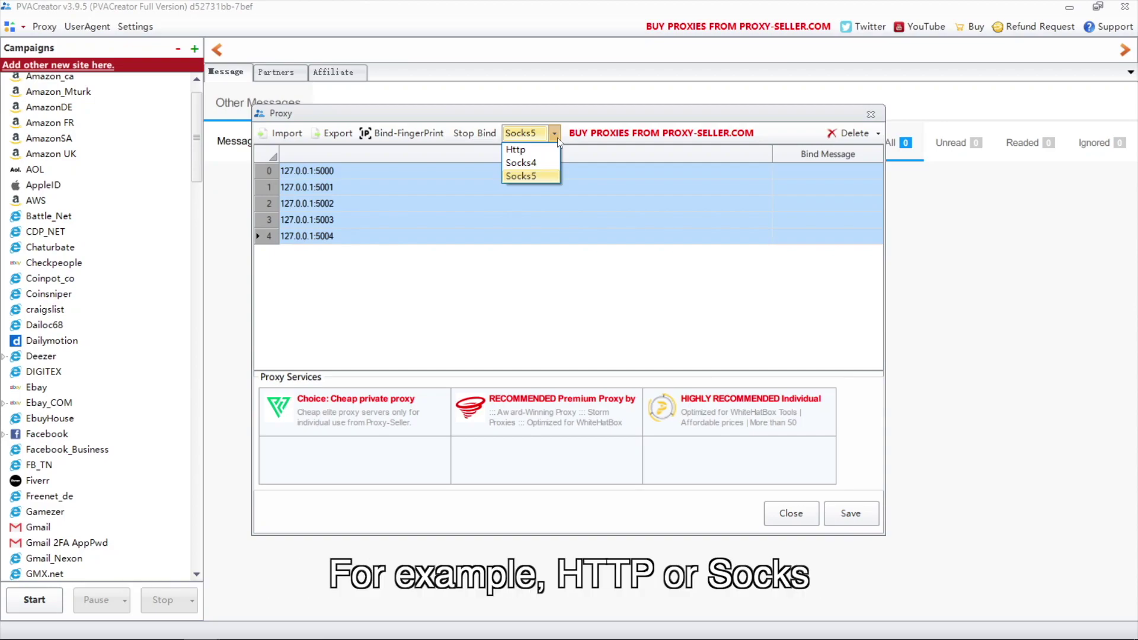
left_click(557, 137)
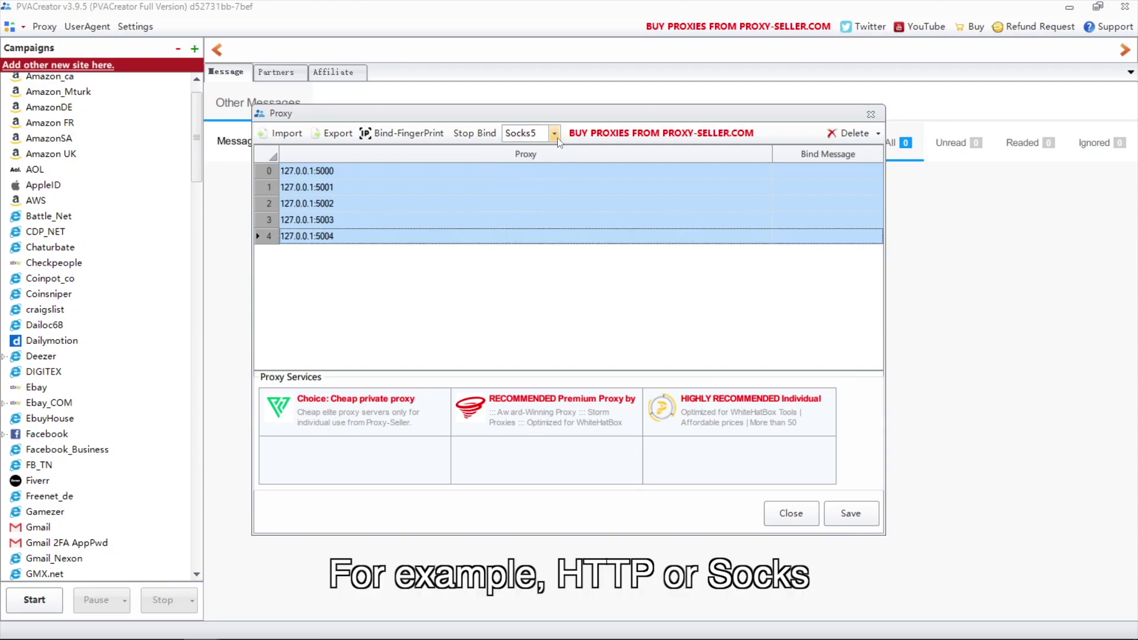
left_click(422, 133)
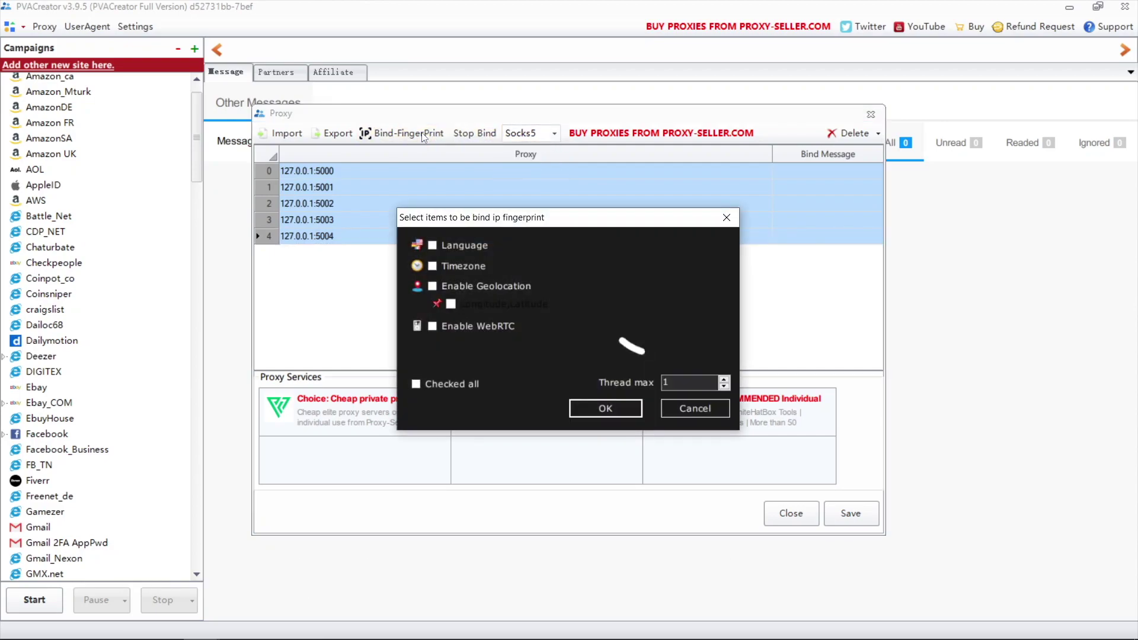
left_click(619, 406)
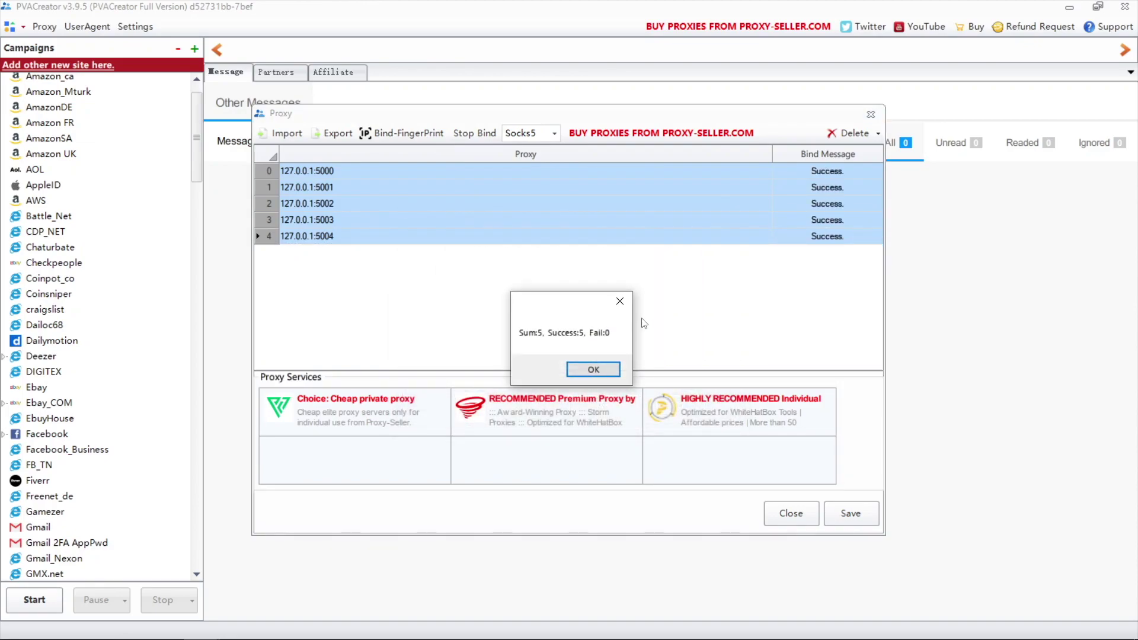
left_click(593, 369)
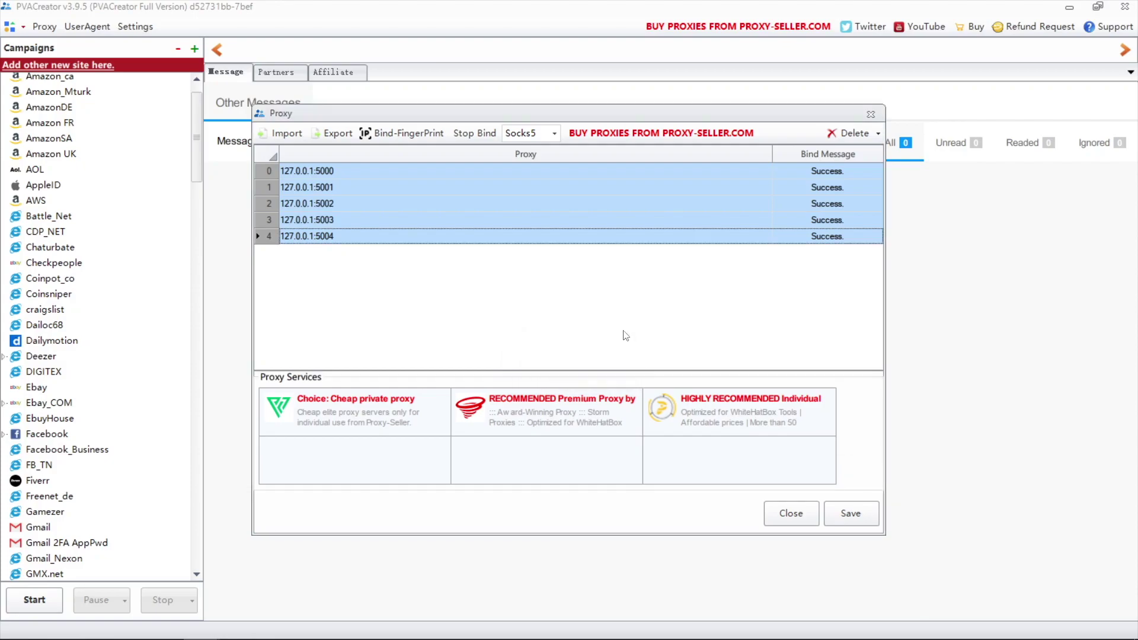
Save the proxy list and start a Gmail 2FA AppPwd campaign named G2, selecting its account count
left_click(829, 508)
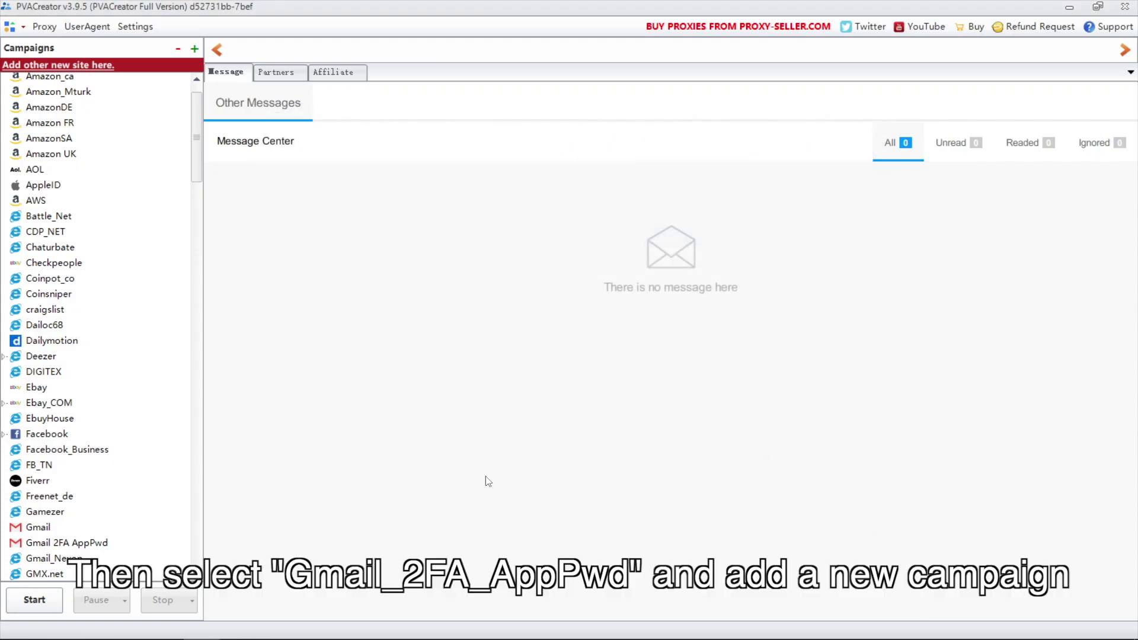
left_click(100, 540)
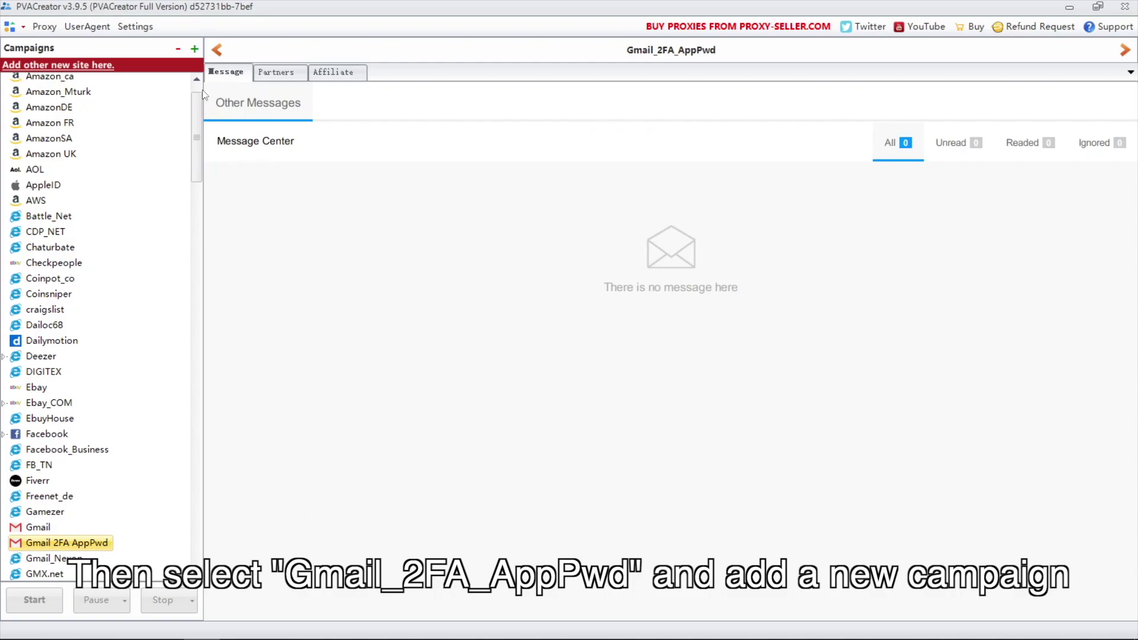
left_click(194, 49)
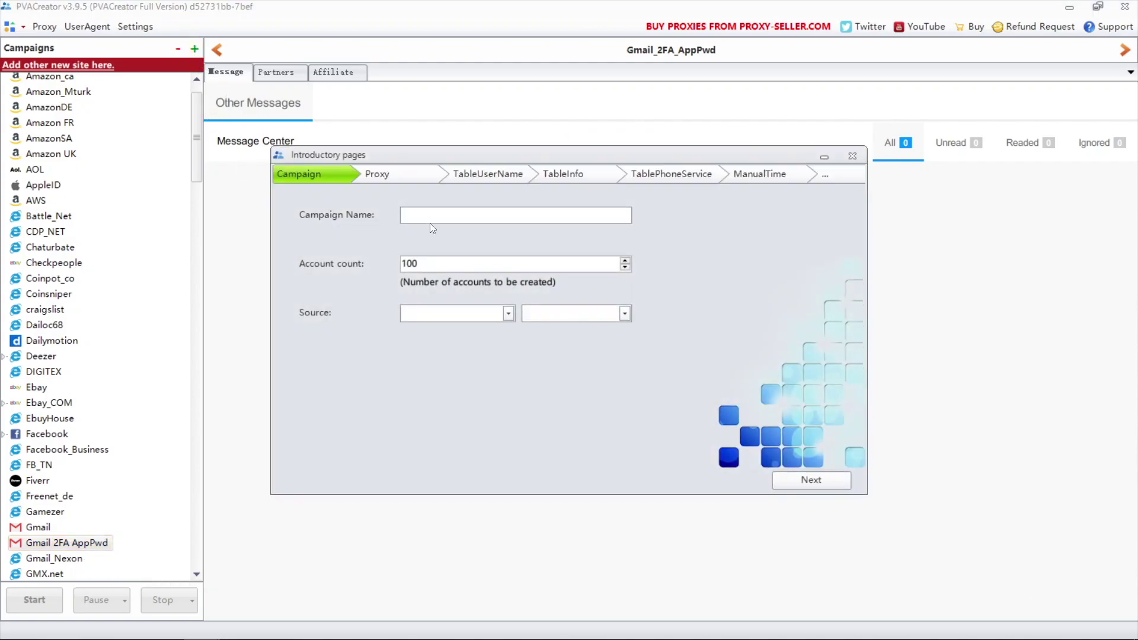
type("G2")
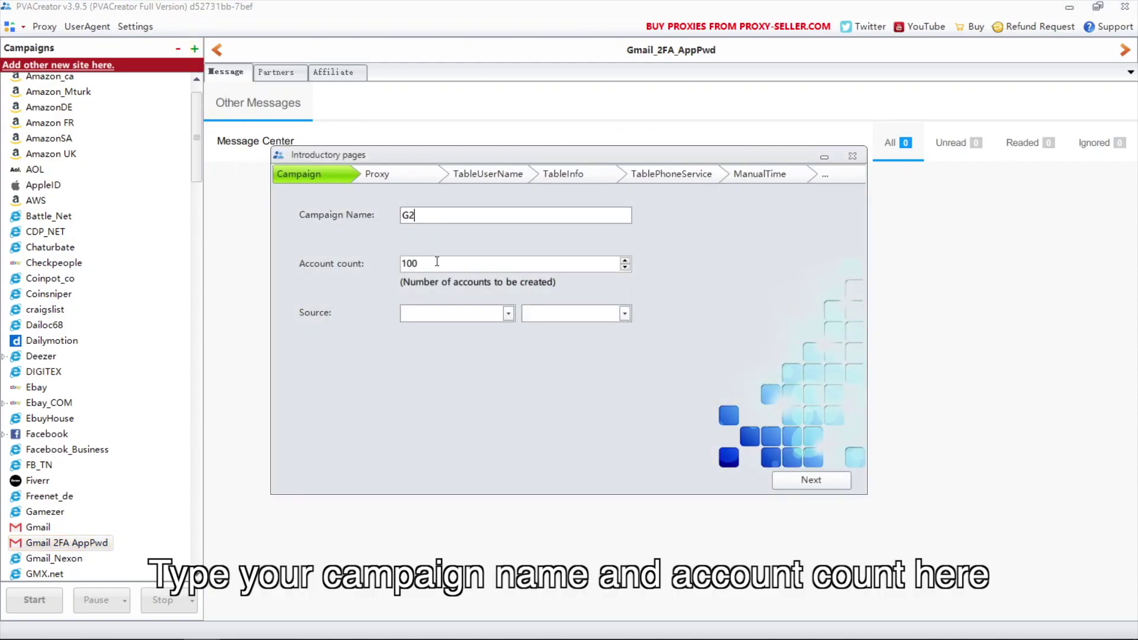
double_click(443, 263)
Set the account count to 5 and bind the five saved proxies to G2
type("5")
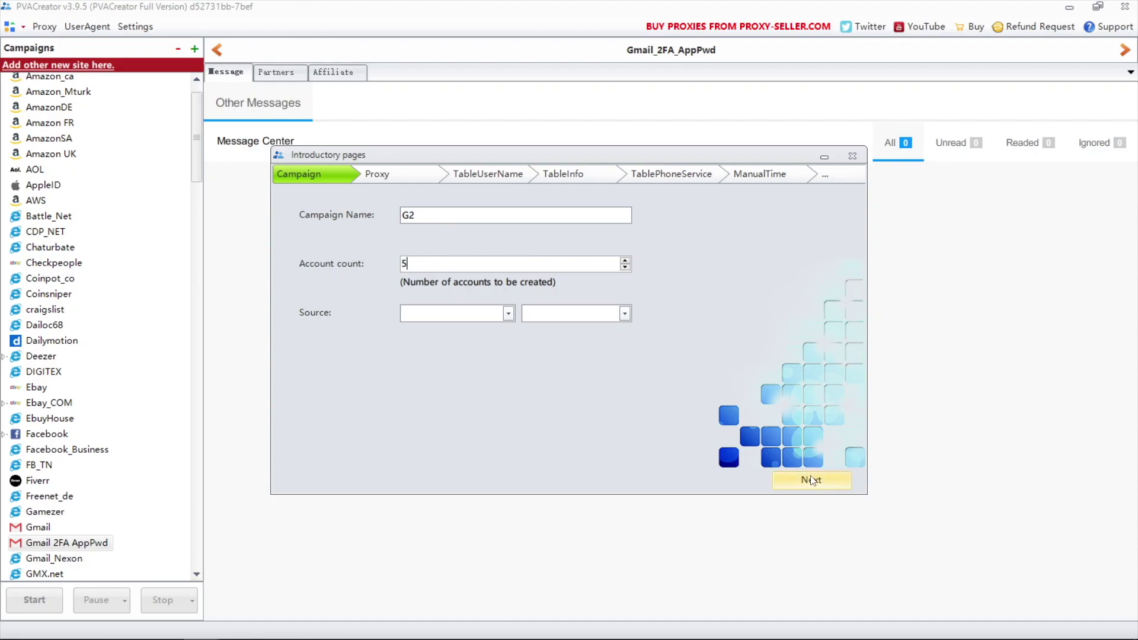
left_click(812, 480)
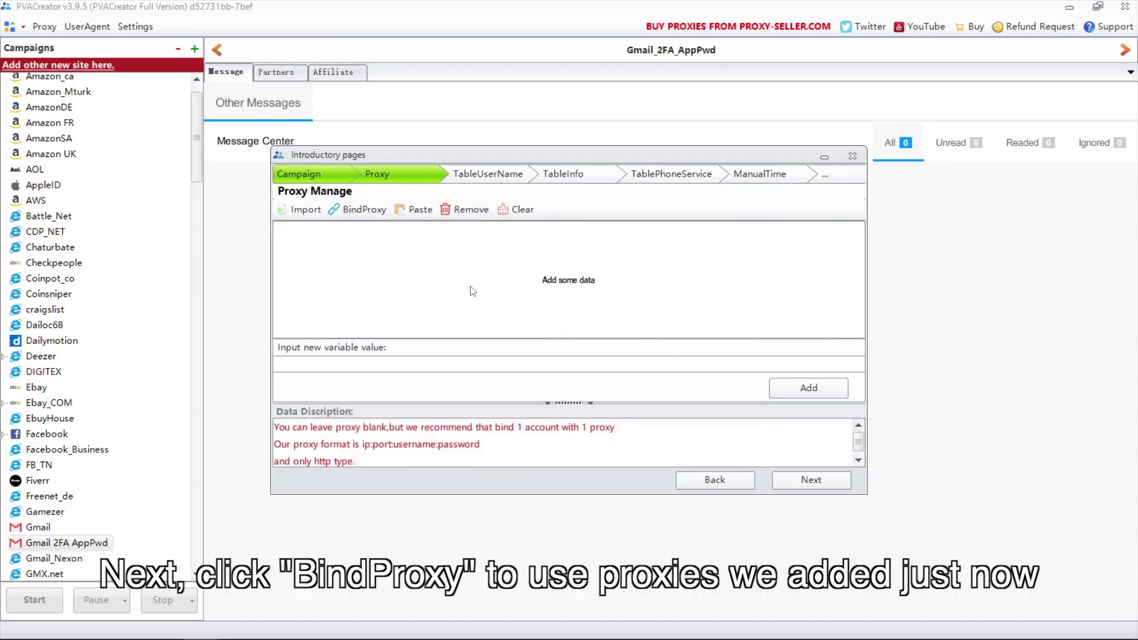
left_click(373, 218)
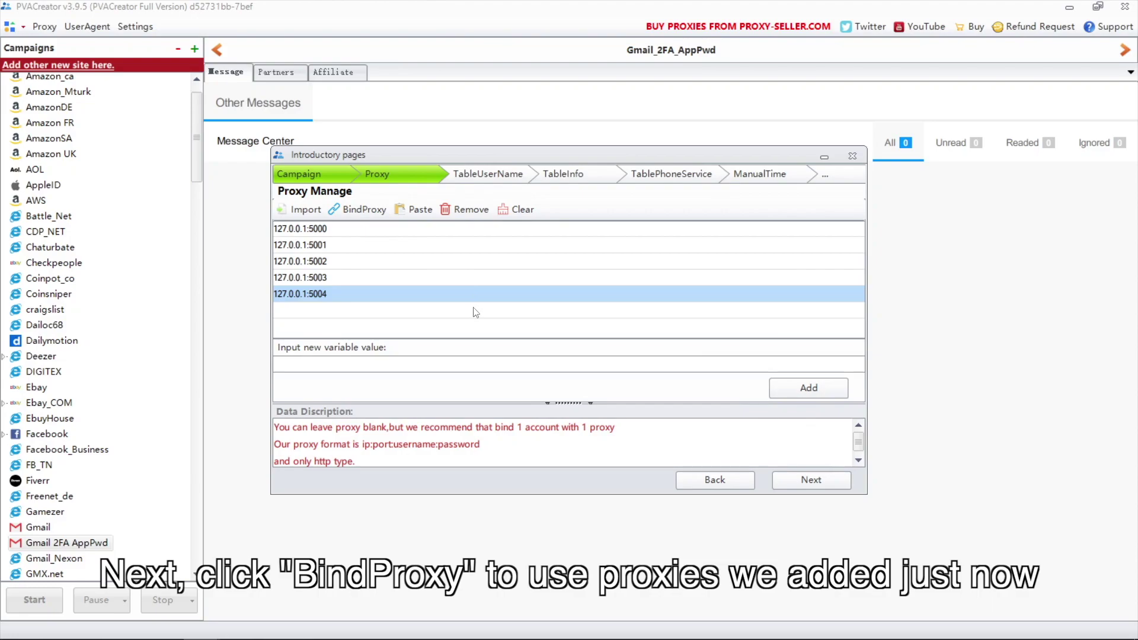
Import five usernames into G2 from acc.txt in Documents
left_click(821, 478)
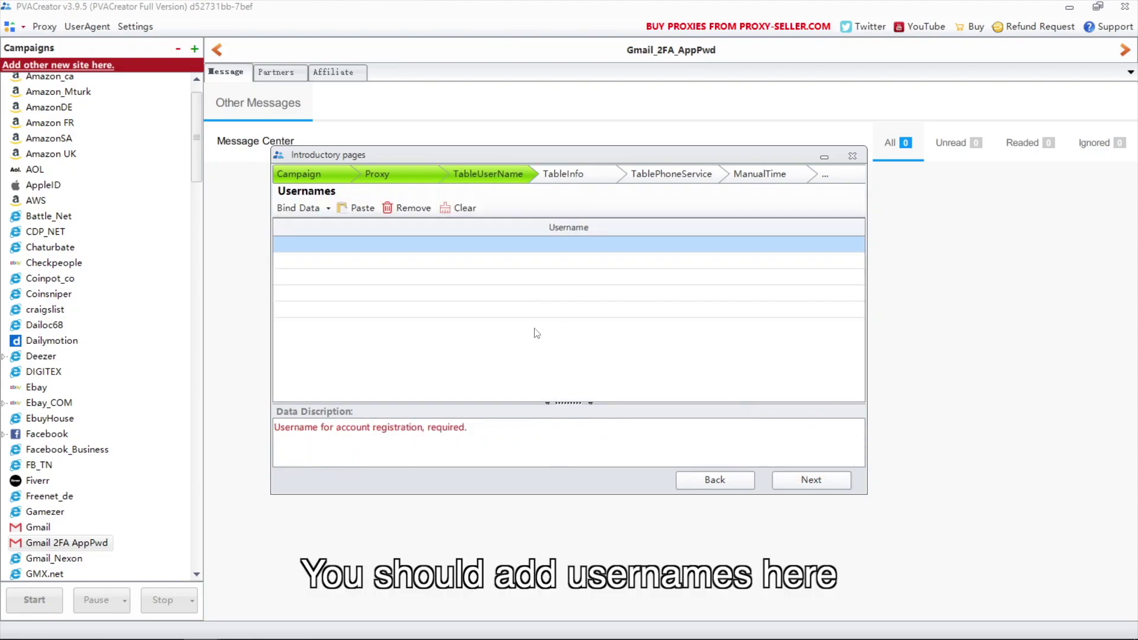
left_click(546, 228)
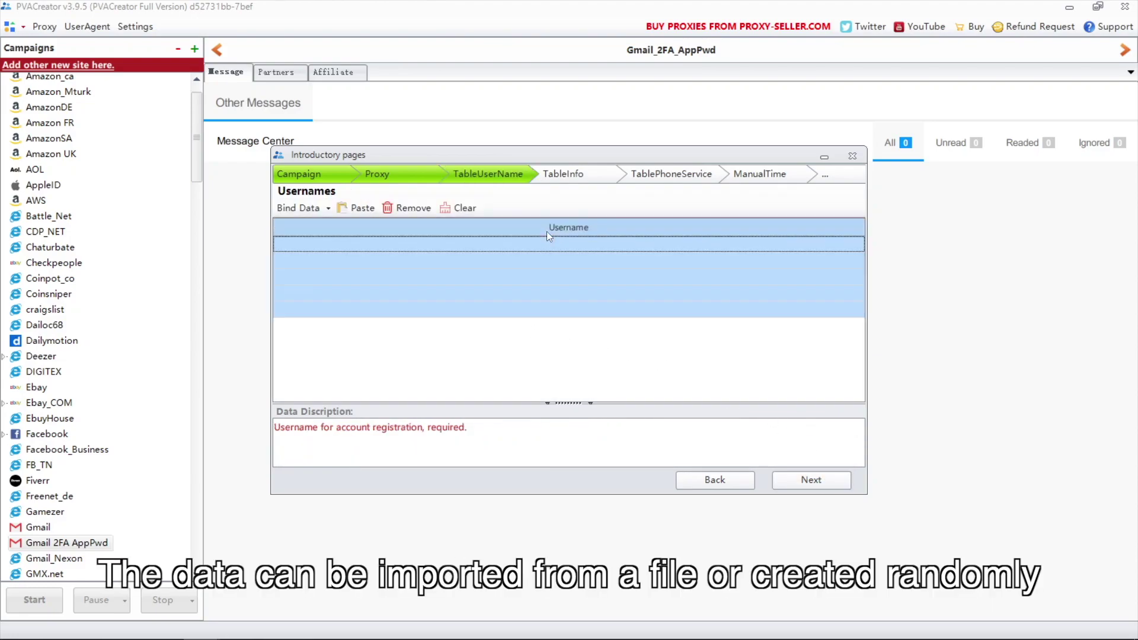
left_click(304, 209)
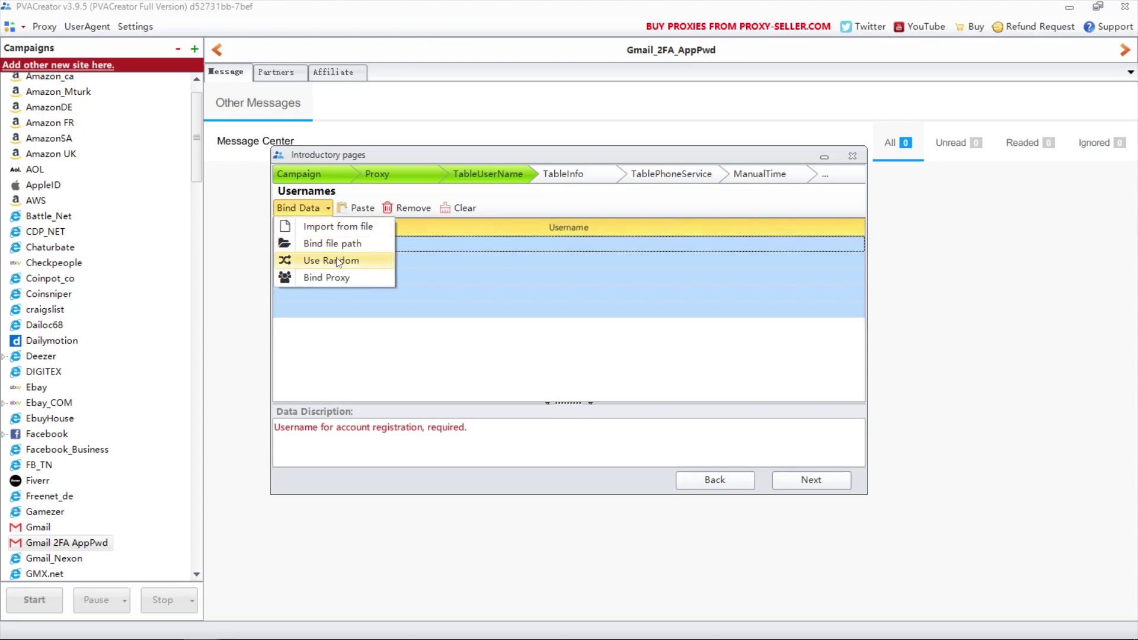
left_click(333, 226)
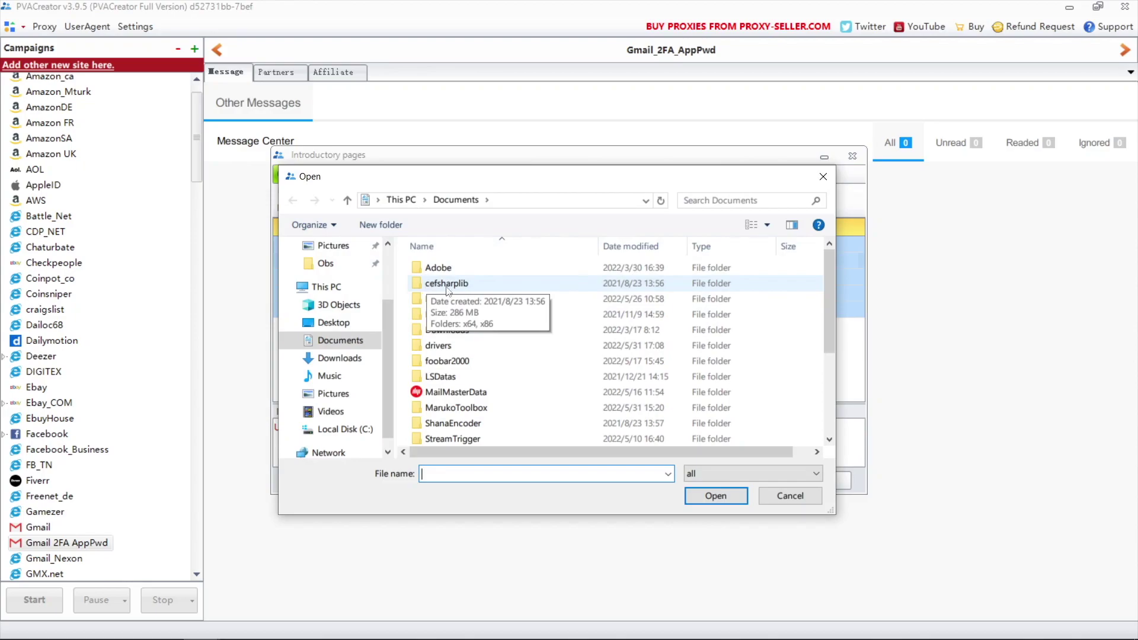
scroll(447, 289, "down", 3)
left_click(447, 407)
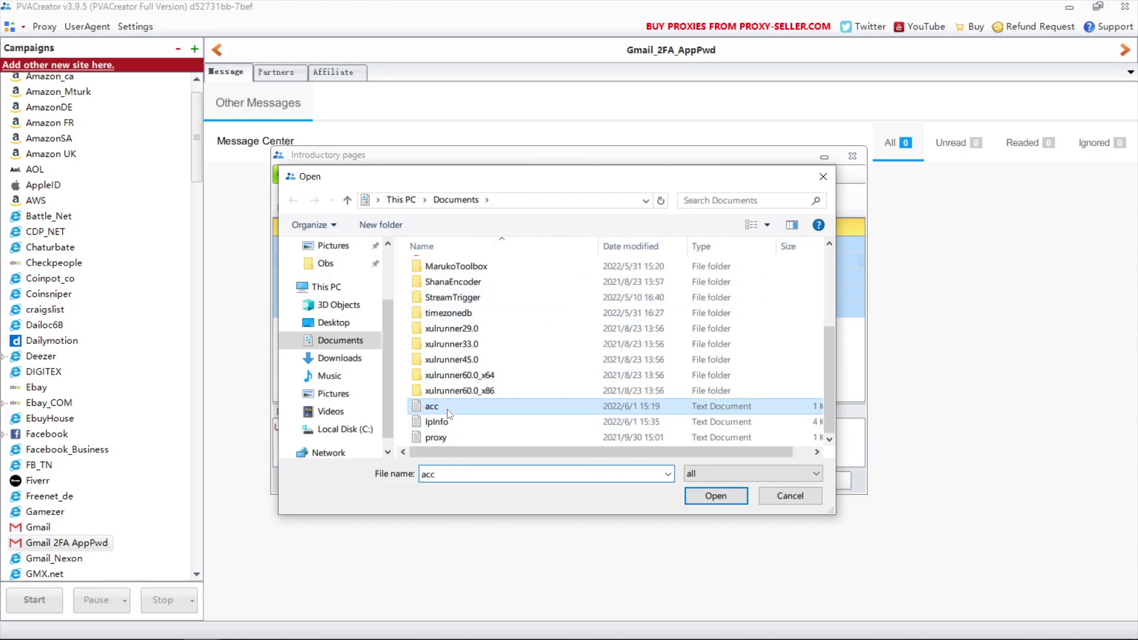
double_click(448, 409)
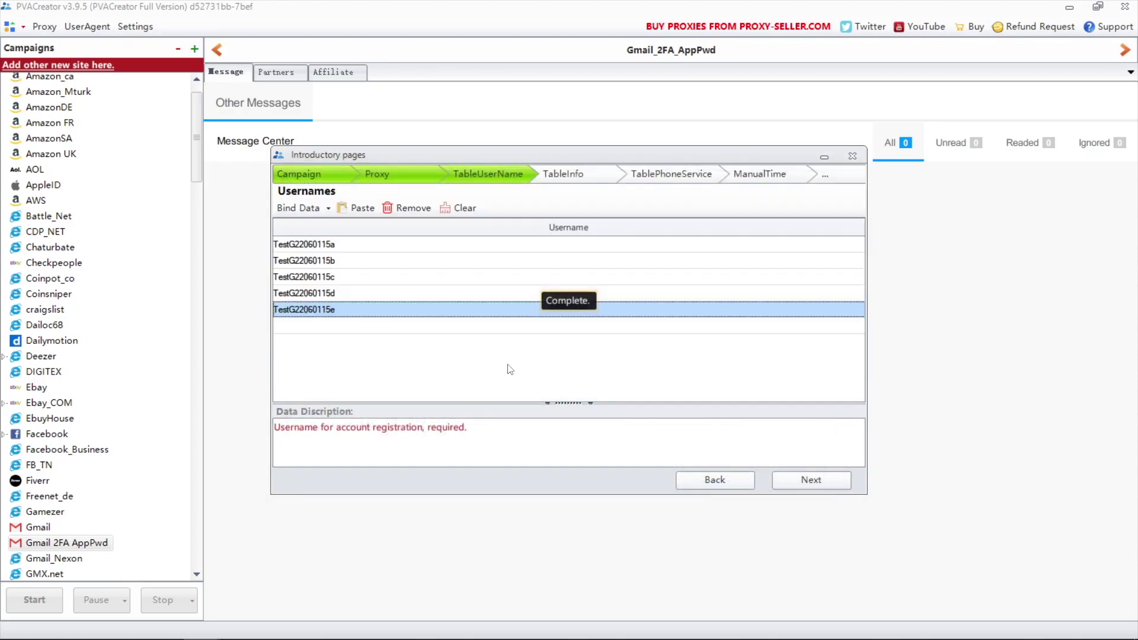
Fill the first phone service row with service 2 (5sim), the pasted API key and country 12
left_click(793, 475)
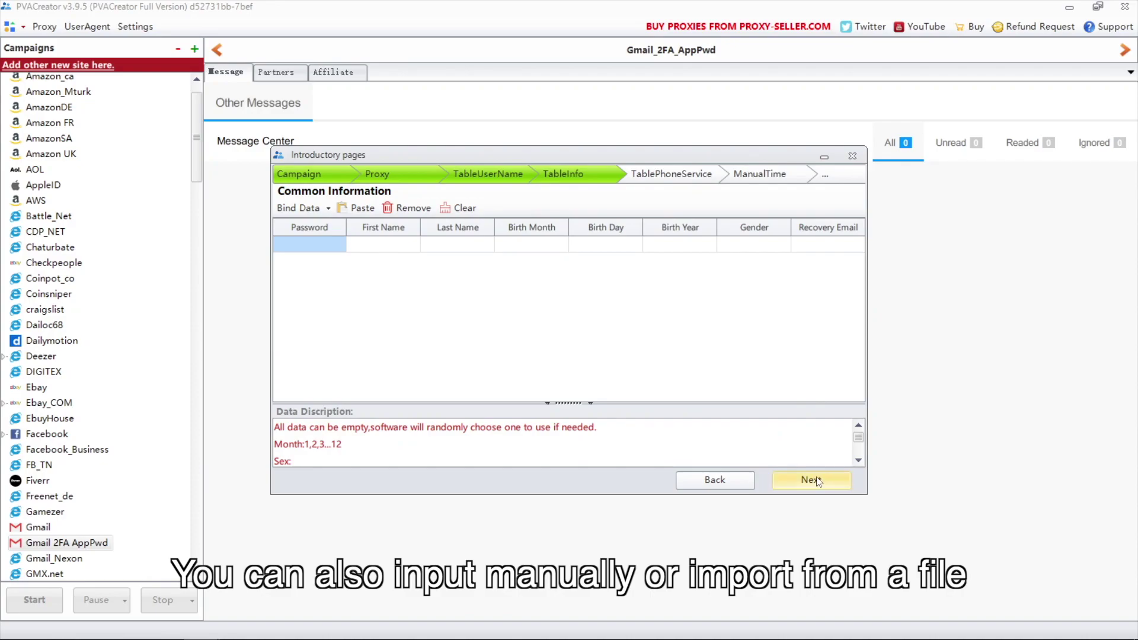
left_click(810, 479)
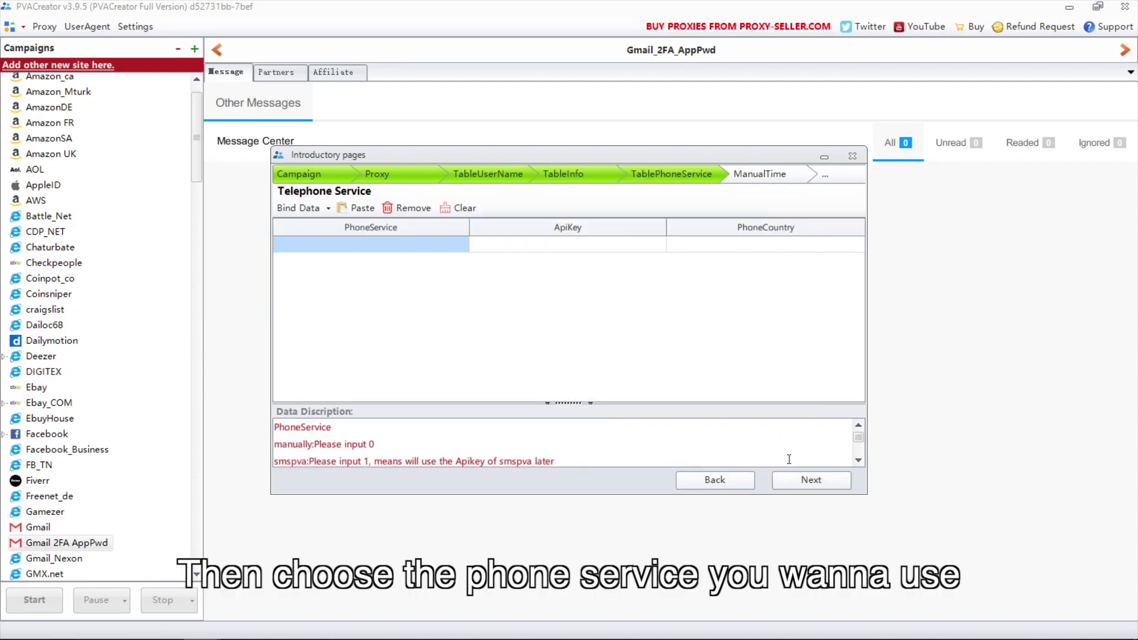
scroll(780, 451, "down", 3)
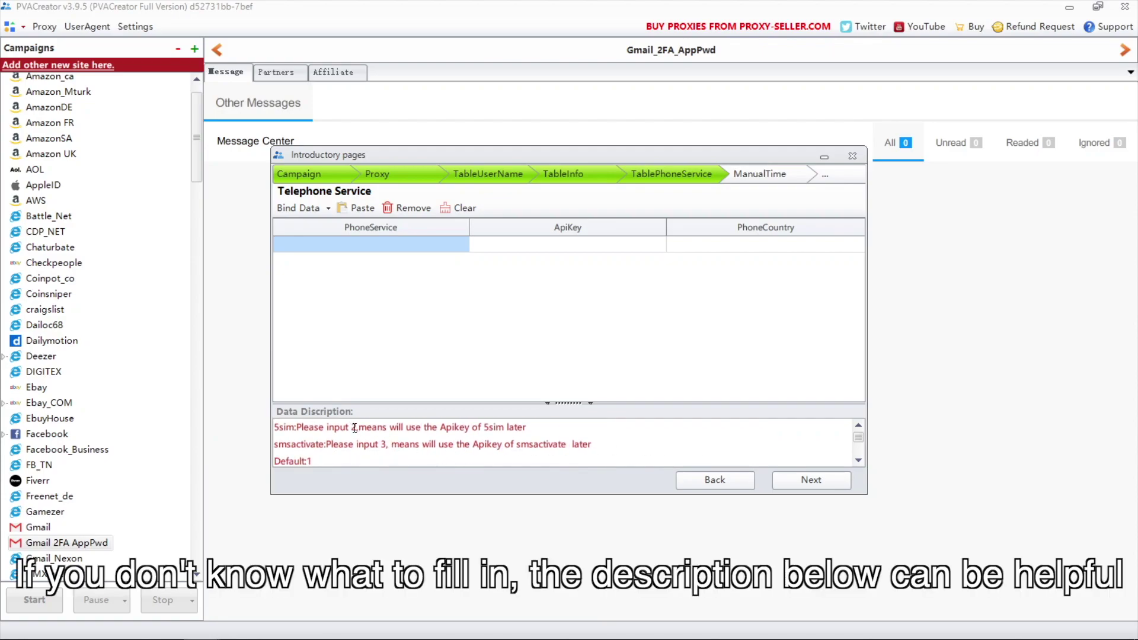
left_click(373, 246)
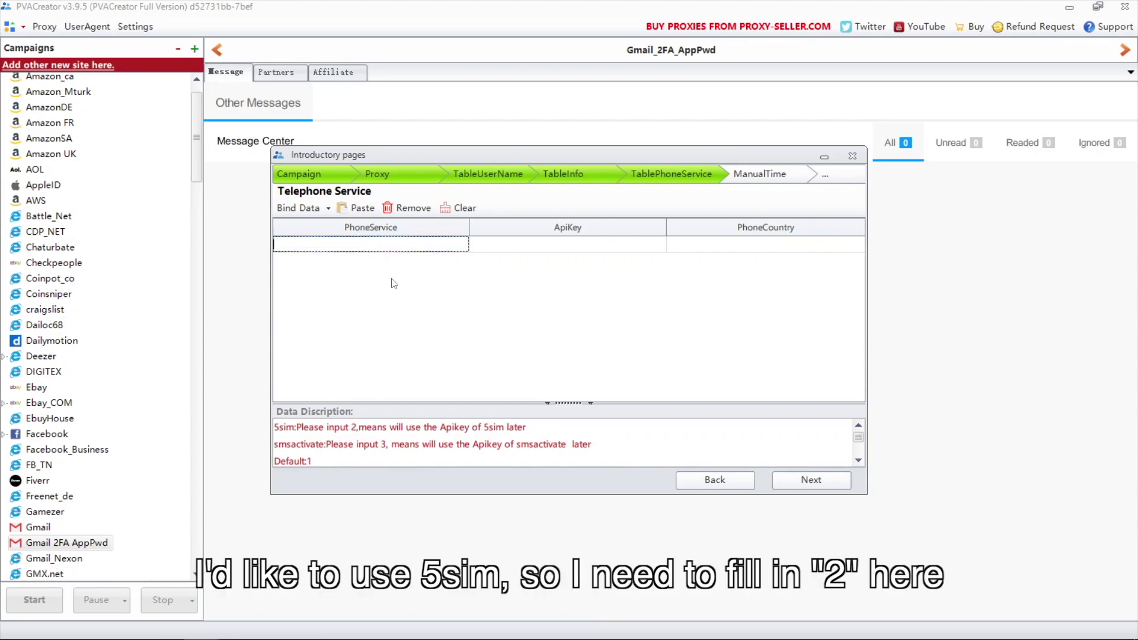
type("2")
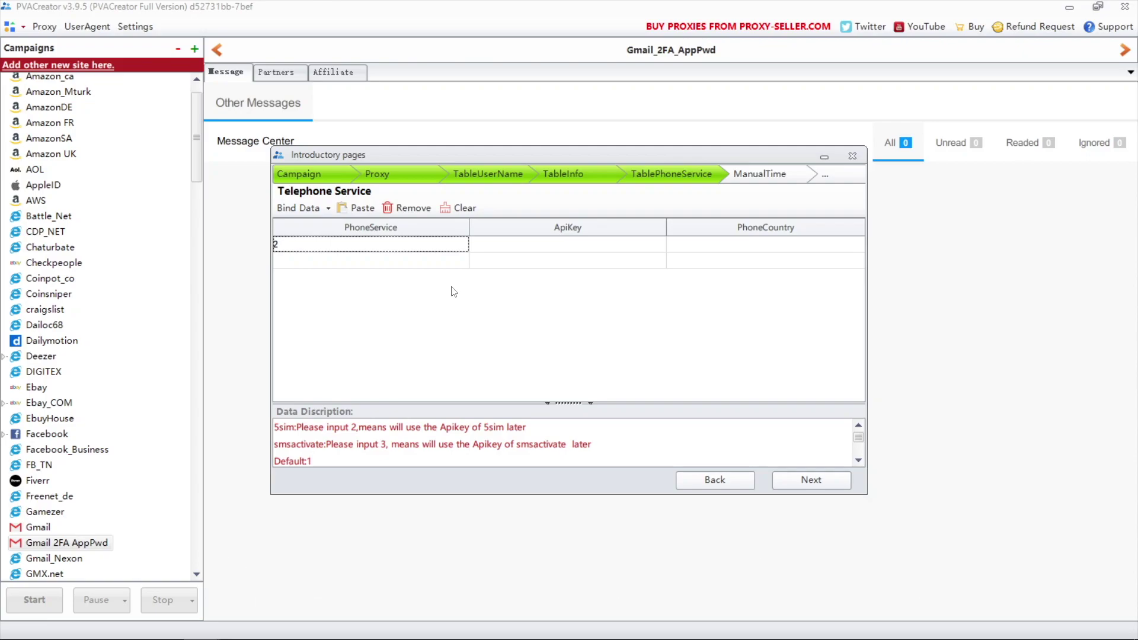
key("Tab")
key("ctrl+v")
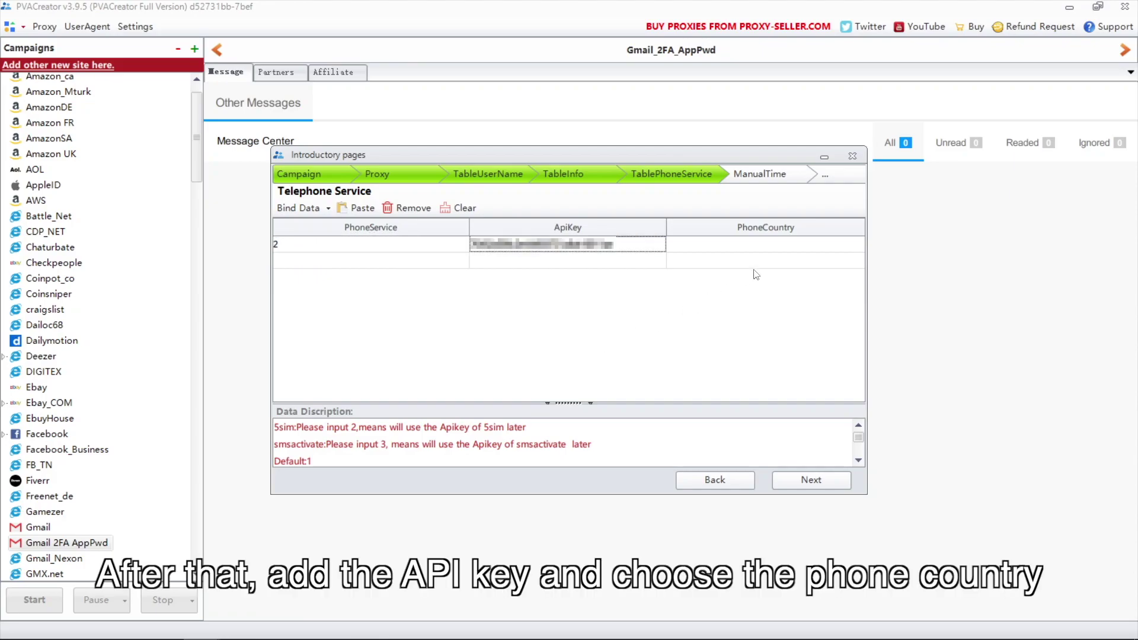
left_click(780, 244)
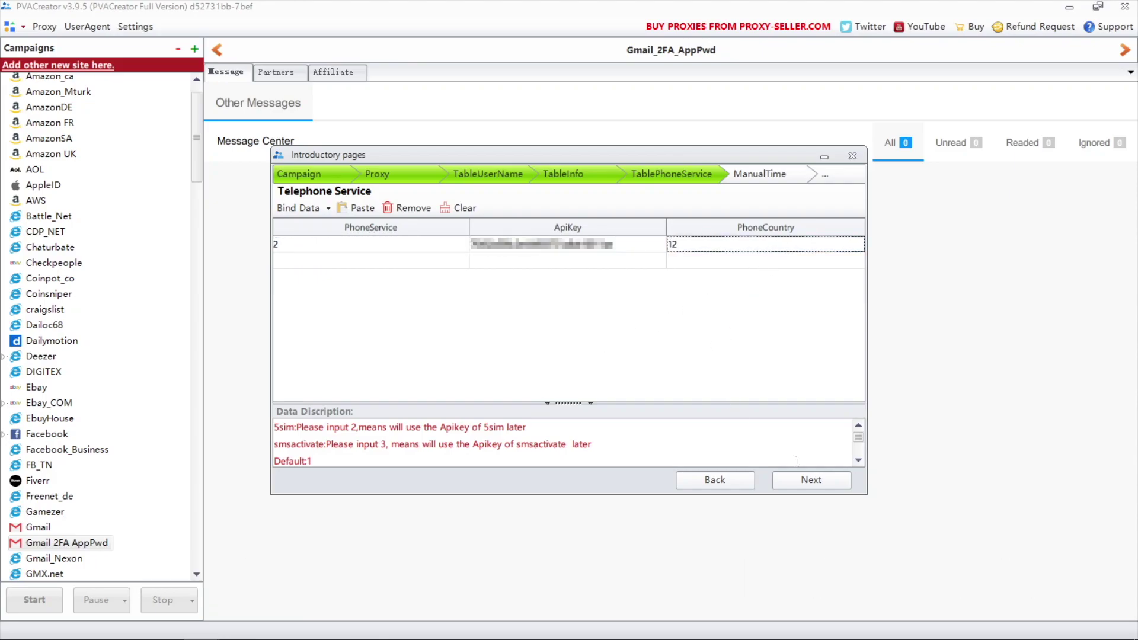
left_click(812, 480)
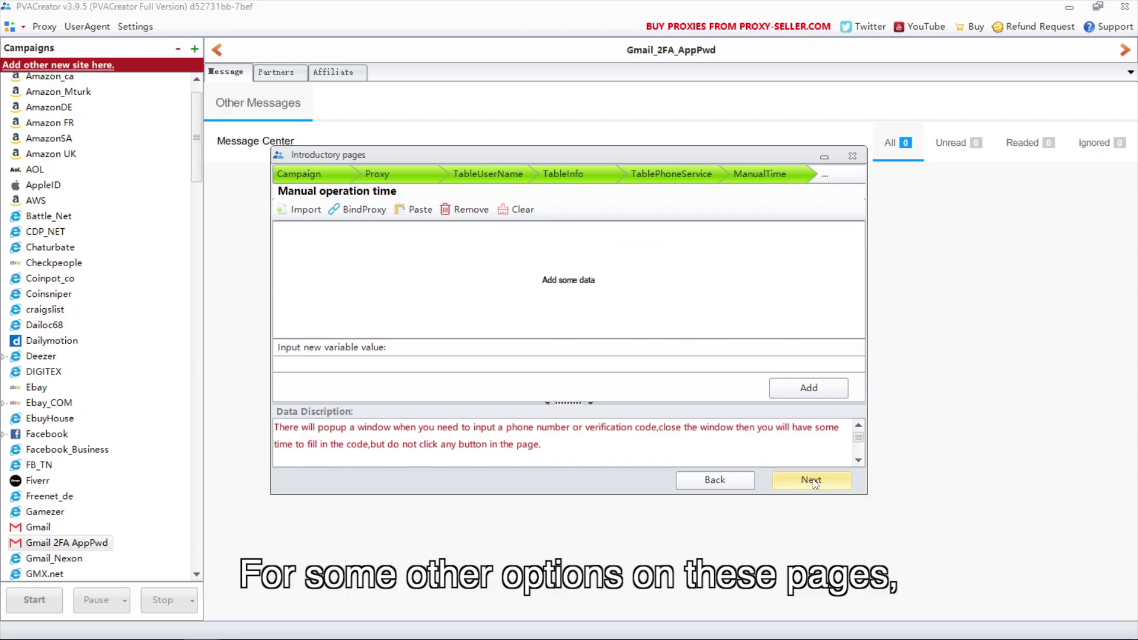
Skip the manual time, phone number, phone removal, account state and TableLemon pages
left_click(811, 480)
left_click(812, 481)
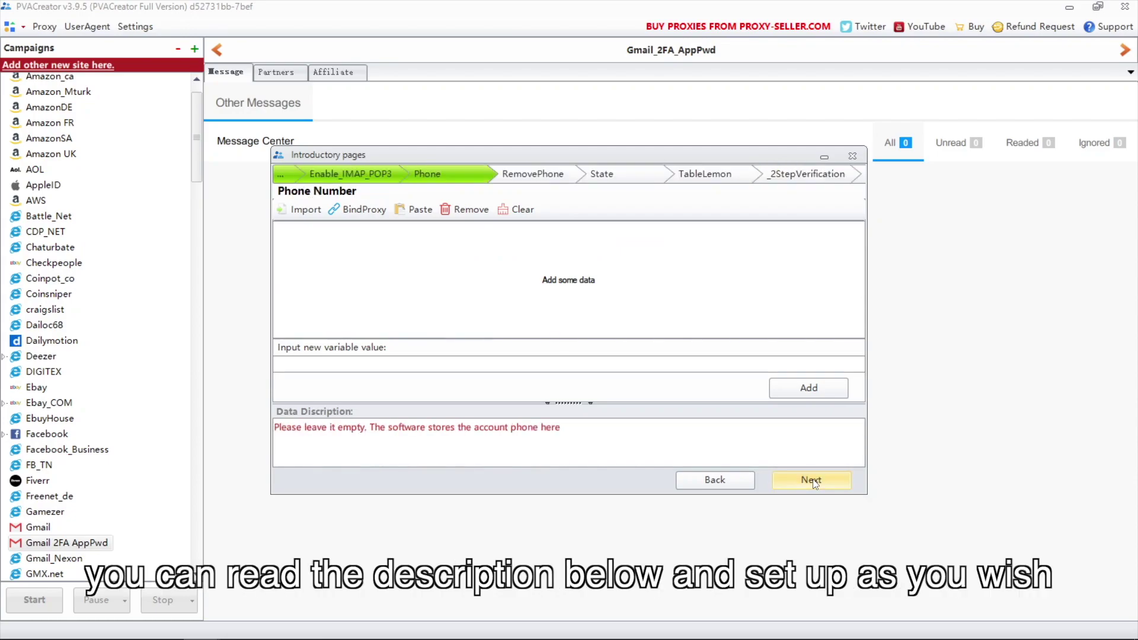
left_click(812, 481)
left_click(812, 480)
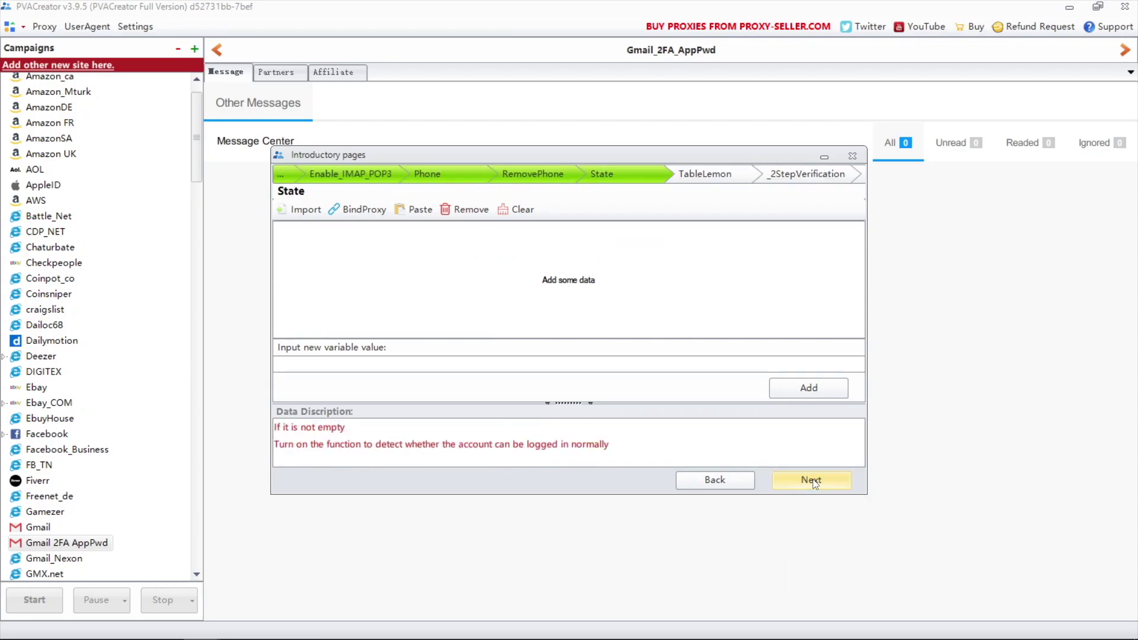
left_click(812, 480)
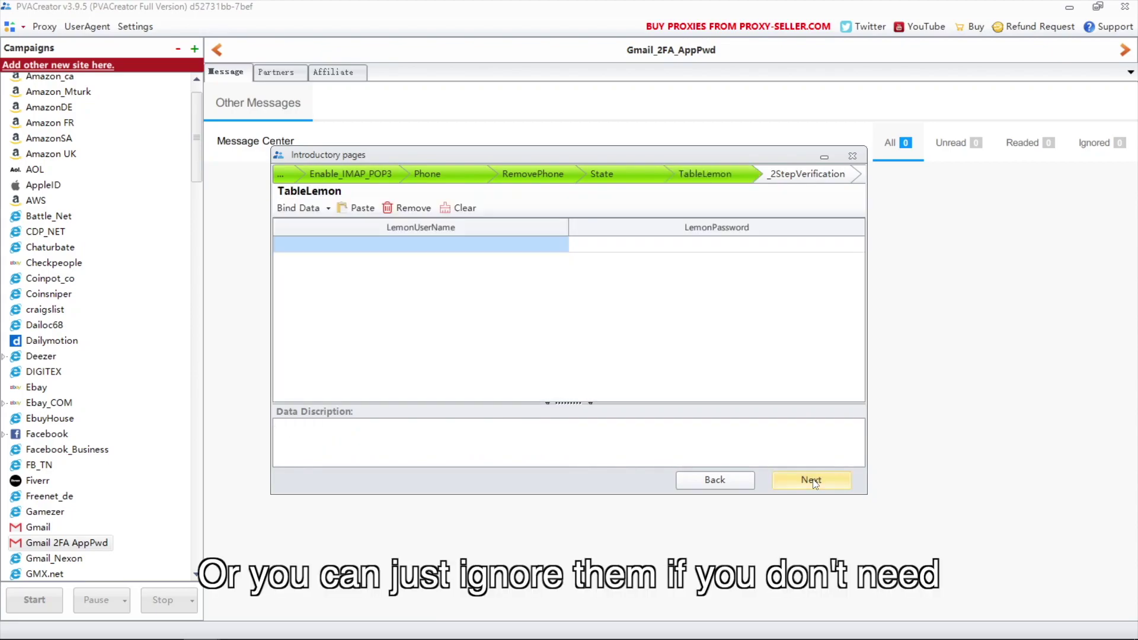
left_click(812, 481)
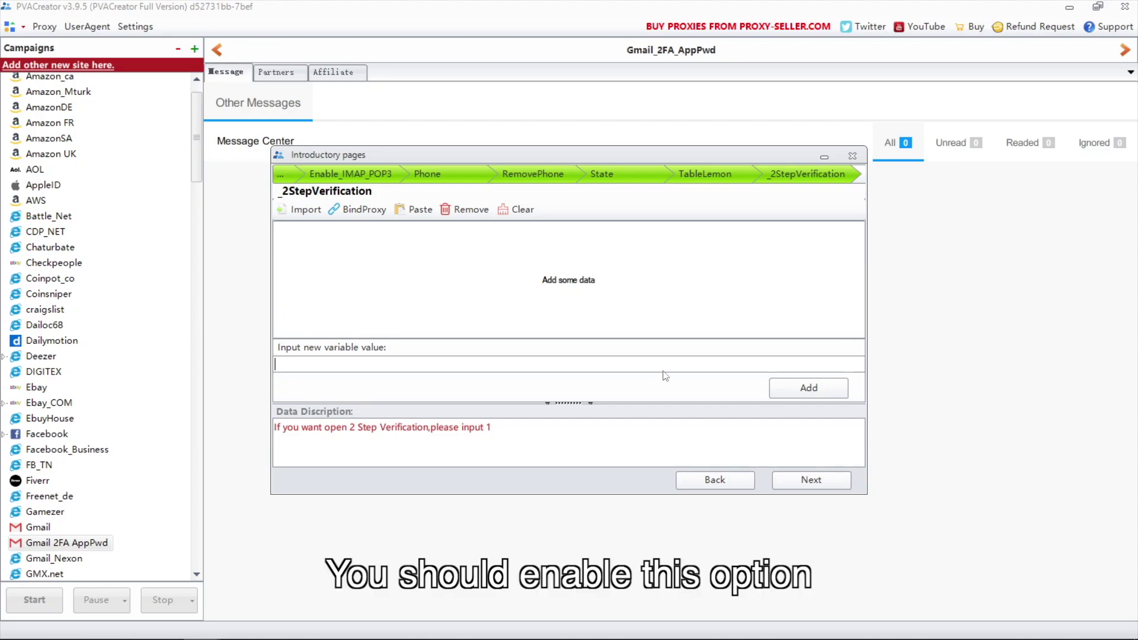
Add the value 1 to 2-Step Verification and continue to the app password page
type("1")
left_click(784, 390)
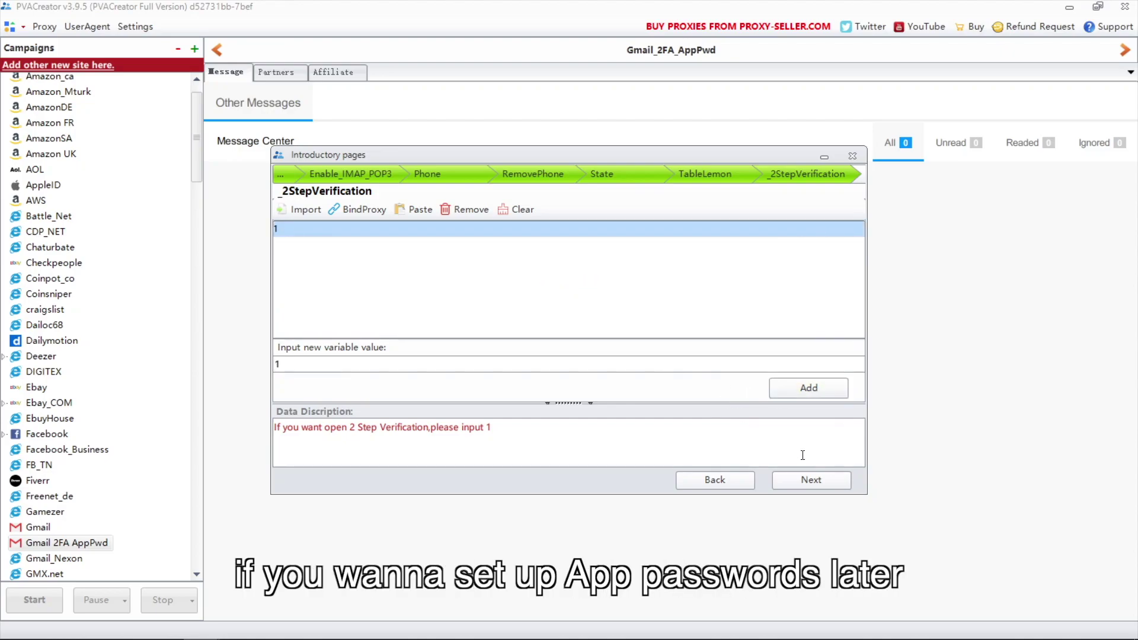
left_click(812, 479)
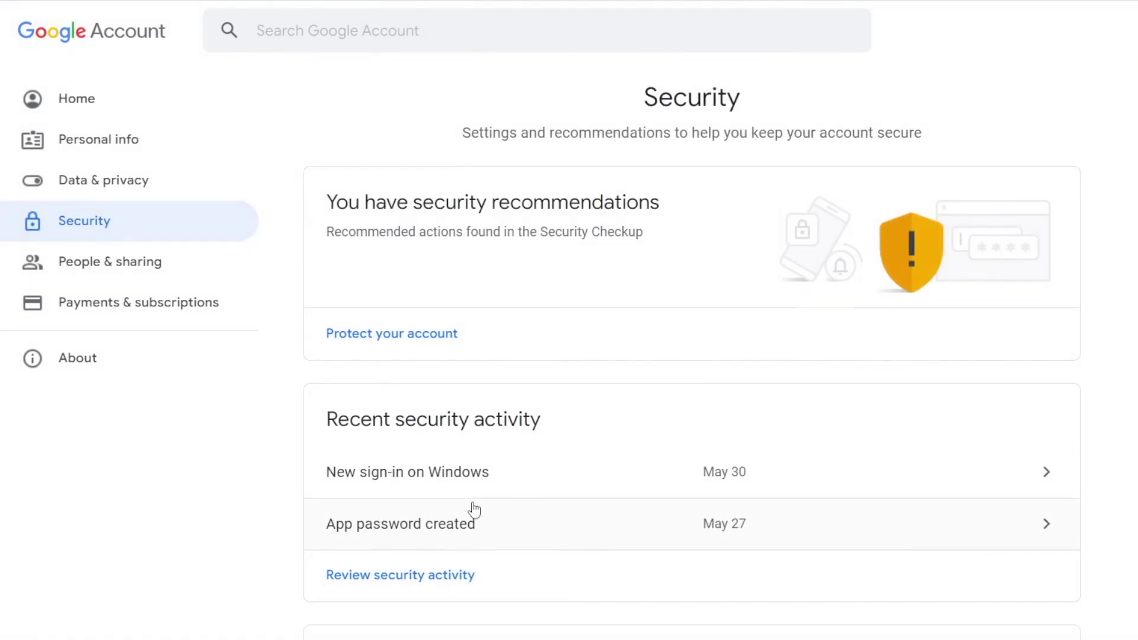
Generate a custom-named app password 'fghj' on the Google App passwords page
scroll(470, 508, "down", 3)
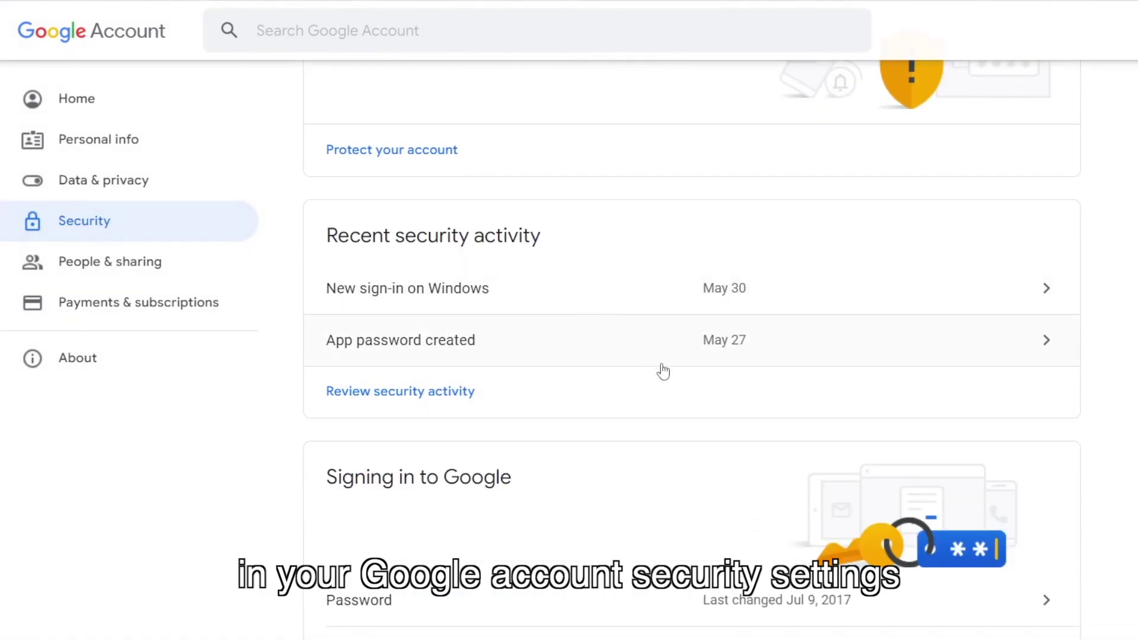
scroll(660, 371, "down", 5)
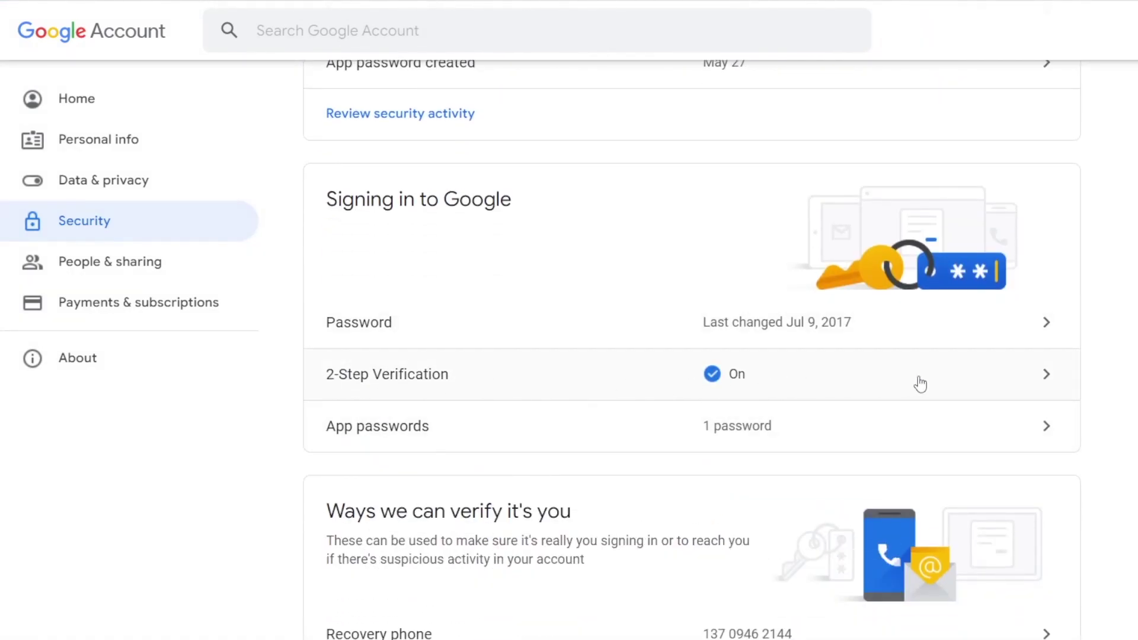
left_click(948, 439)
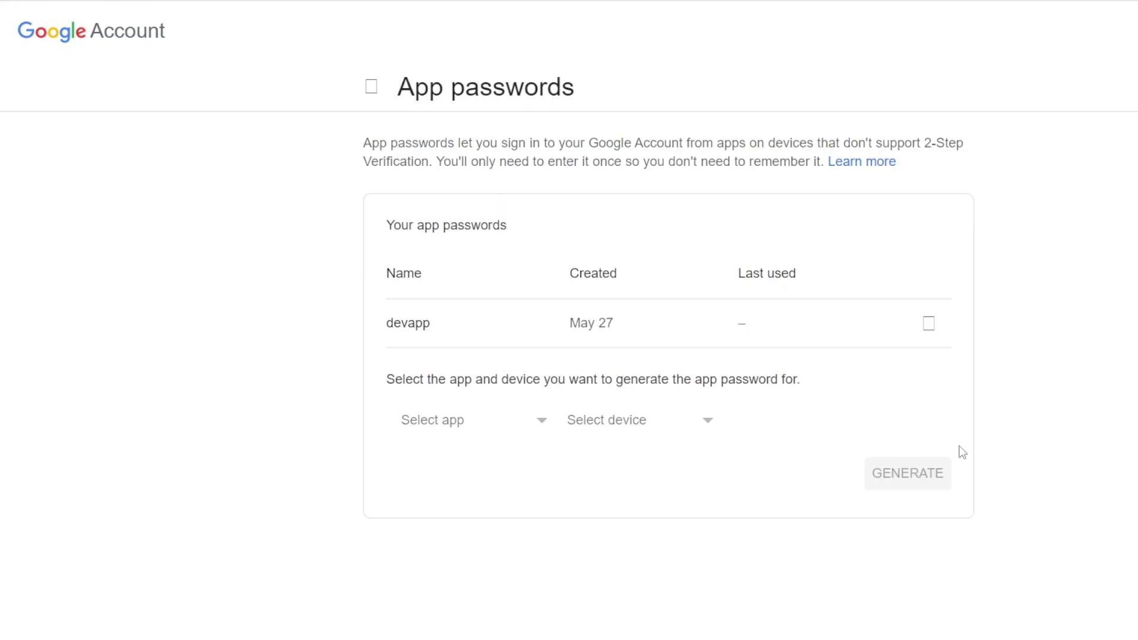
left_click(492, 421)
left_click(500, 598)
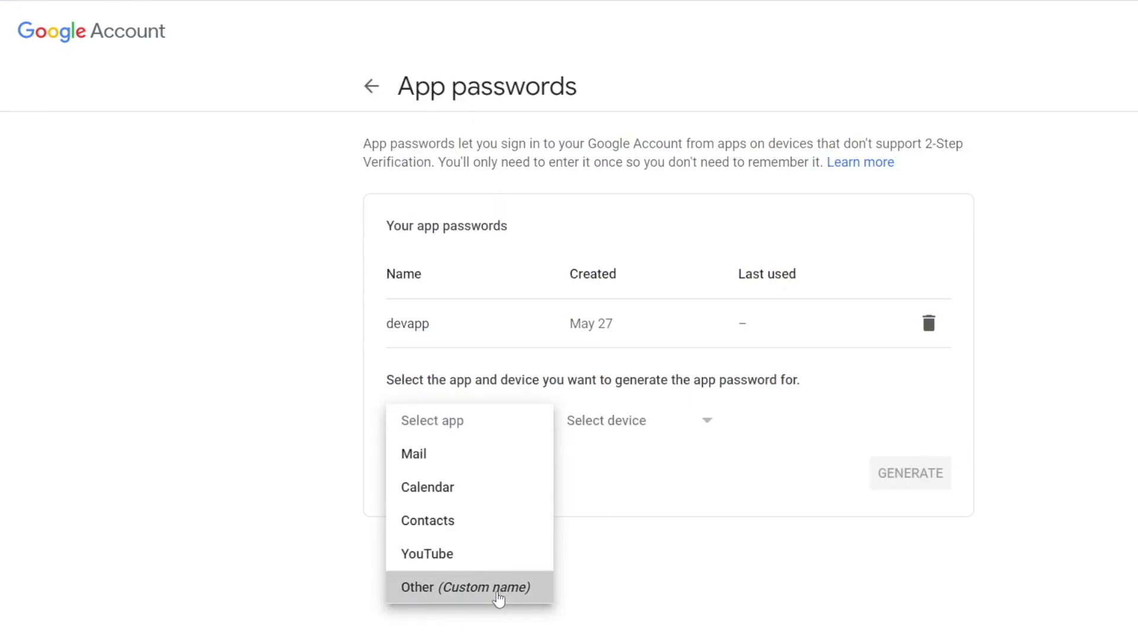
type("fghj")
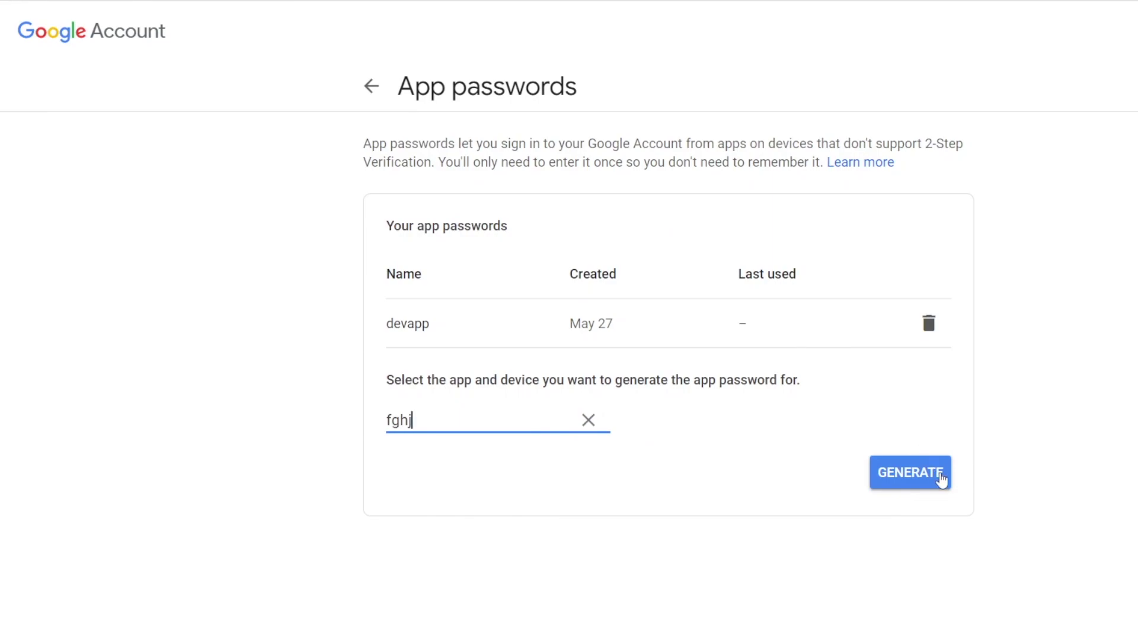
left_click(939, 474)
Generate a second custom app password named 'xxx'
left_click(658, 480)
left_click(533, 478)
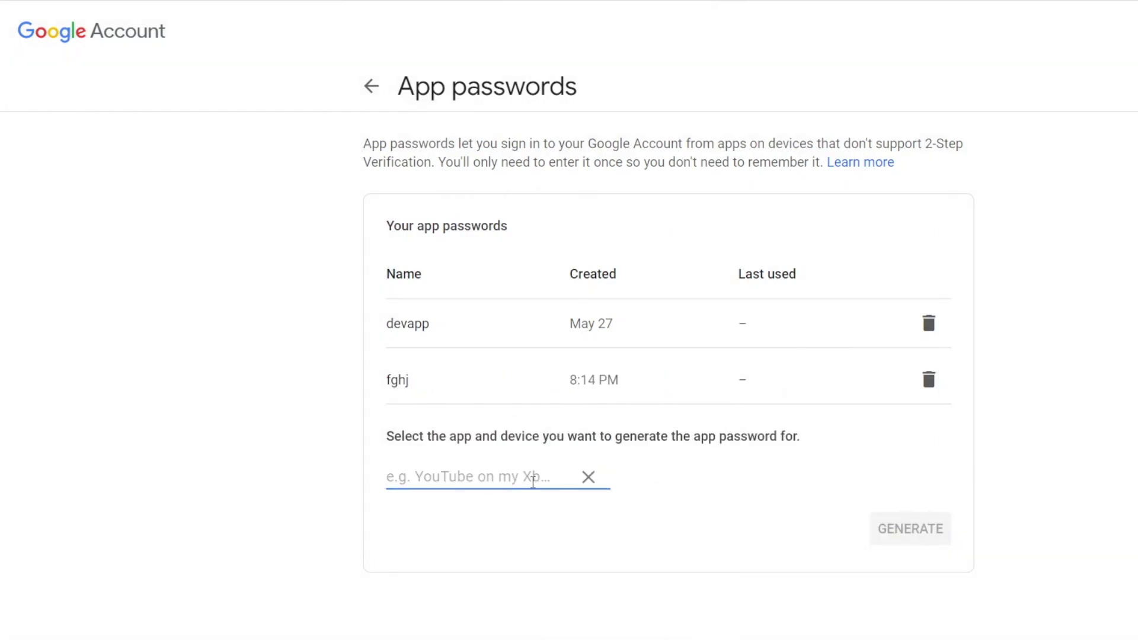
type("xxx")
left_click(927, 529)
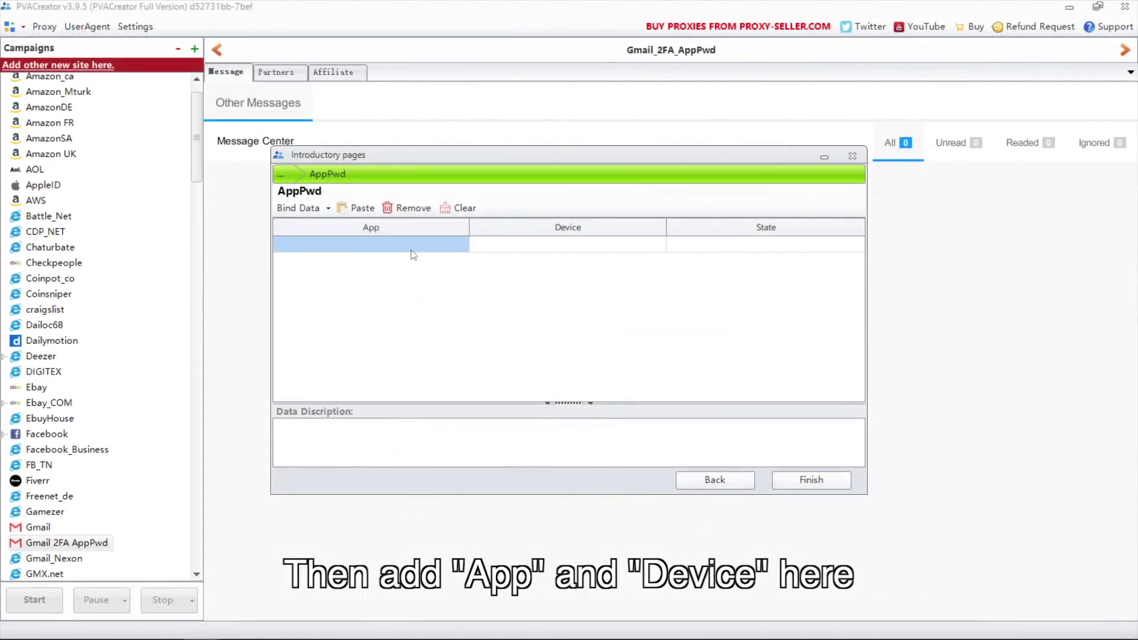
Enter app GG and device Apple in the AppPwd table row
type("GG")
key("Tab")
type("Apple")
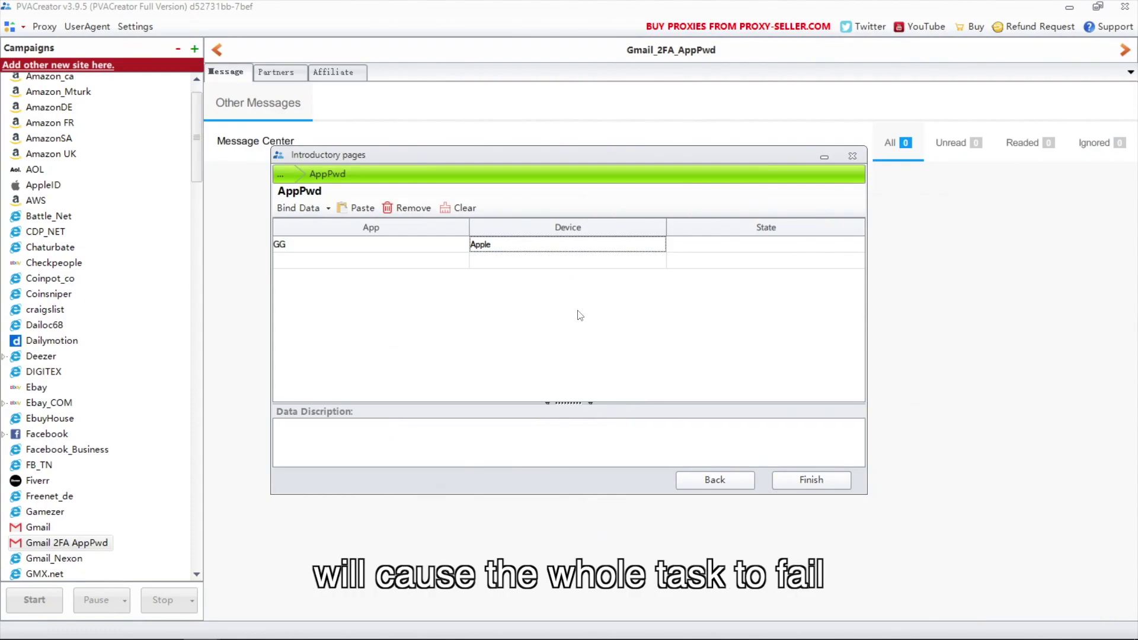
Create campaign G2 and save a thread count of 3 in its settings
left_click(807, 477)
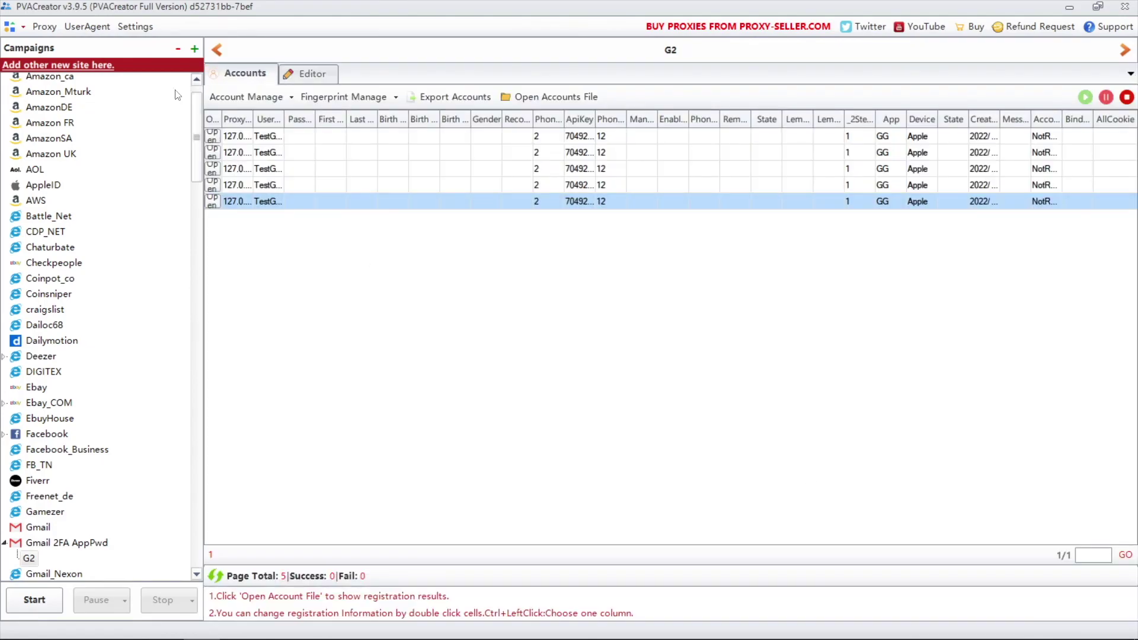
left_click(135, 26)
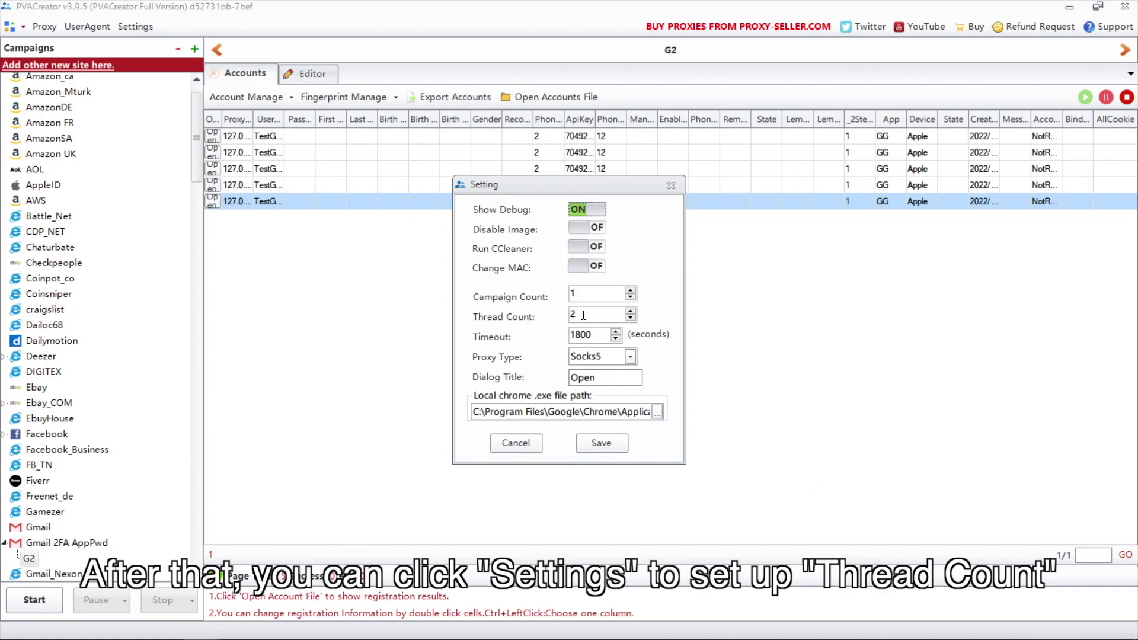
scroll(584, 314, "up", 1)
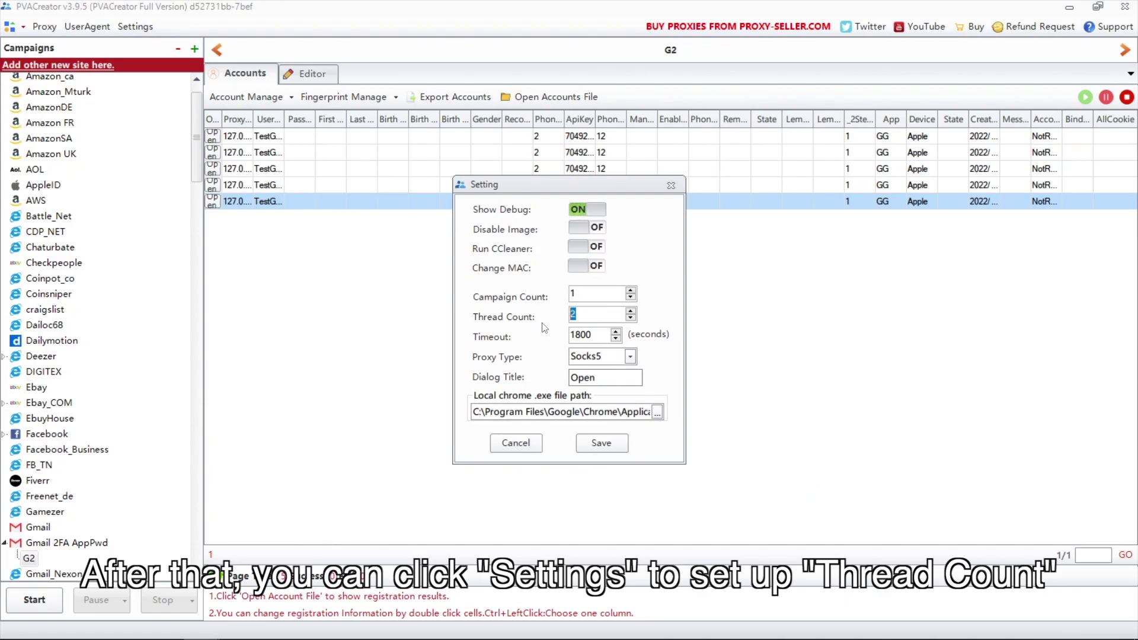
left_click(595, 443)
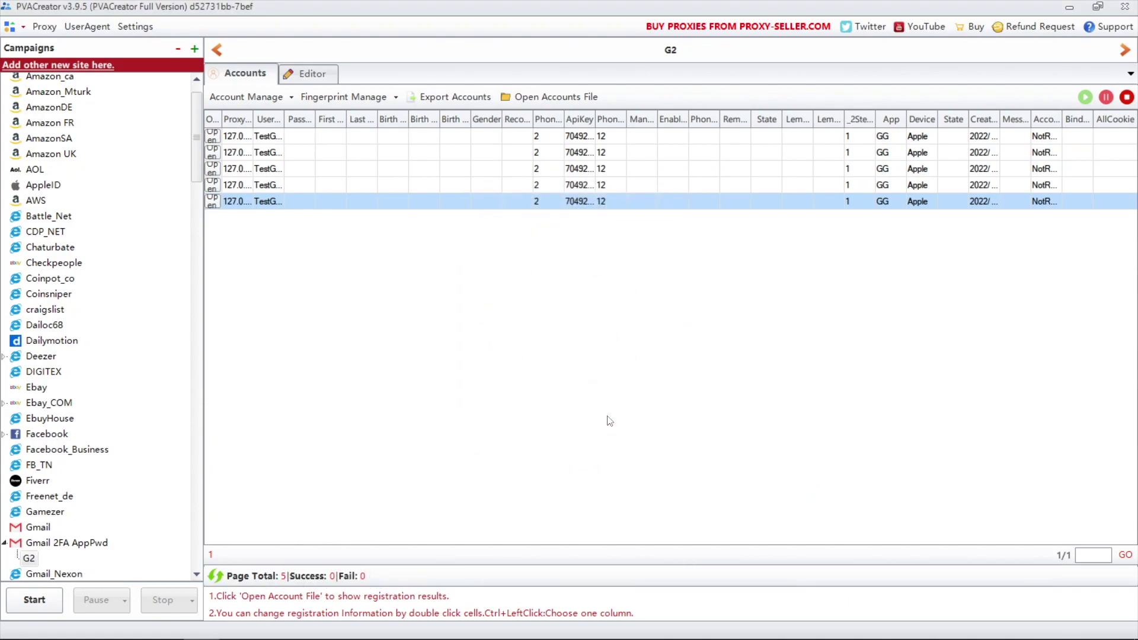
Start G2 in Loop Run mode after adjusting the run count and schedule options
left_click(49, 596)
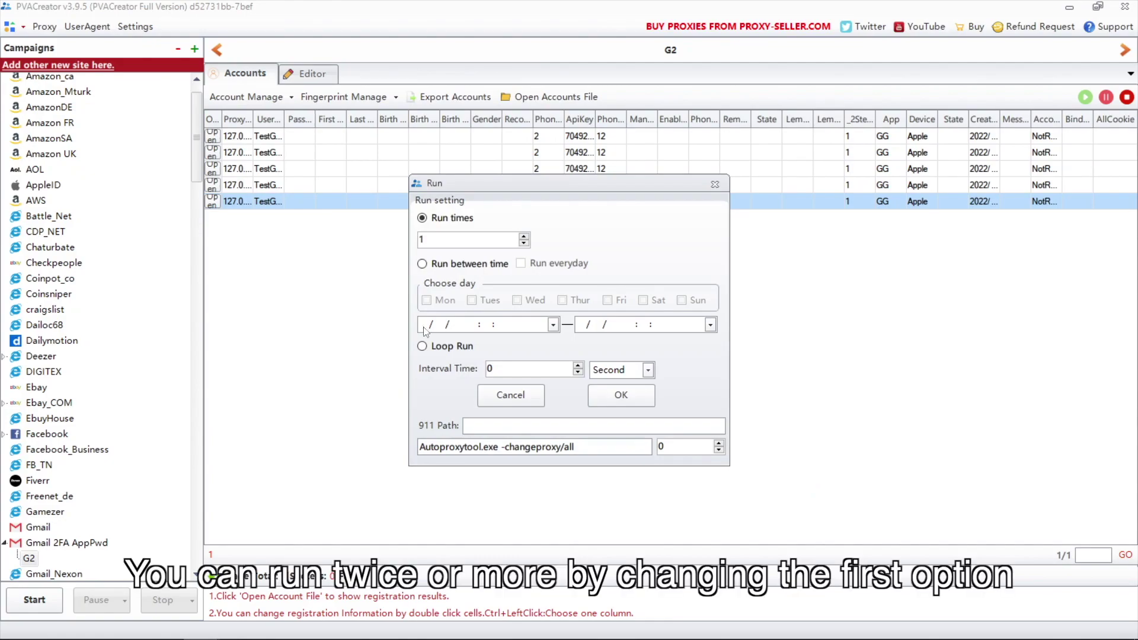
left_click(523, 237)
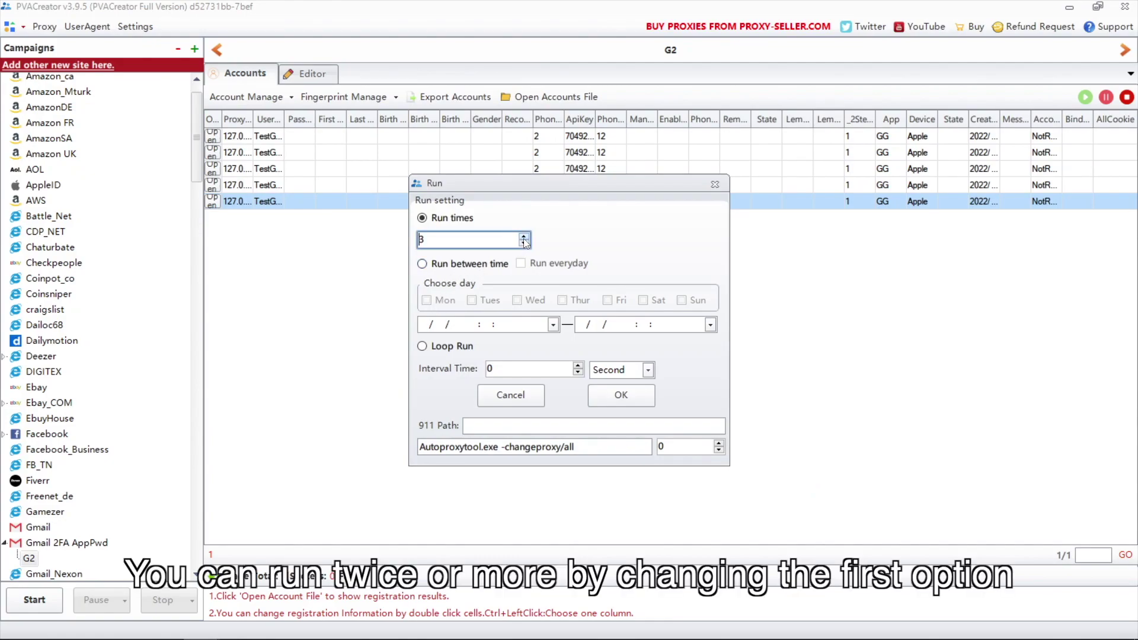
left_click(496, 265)
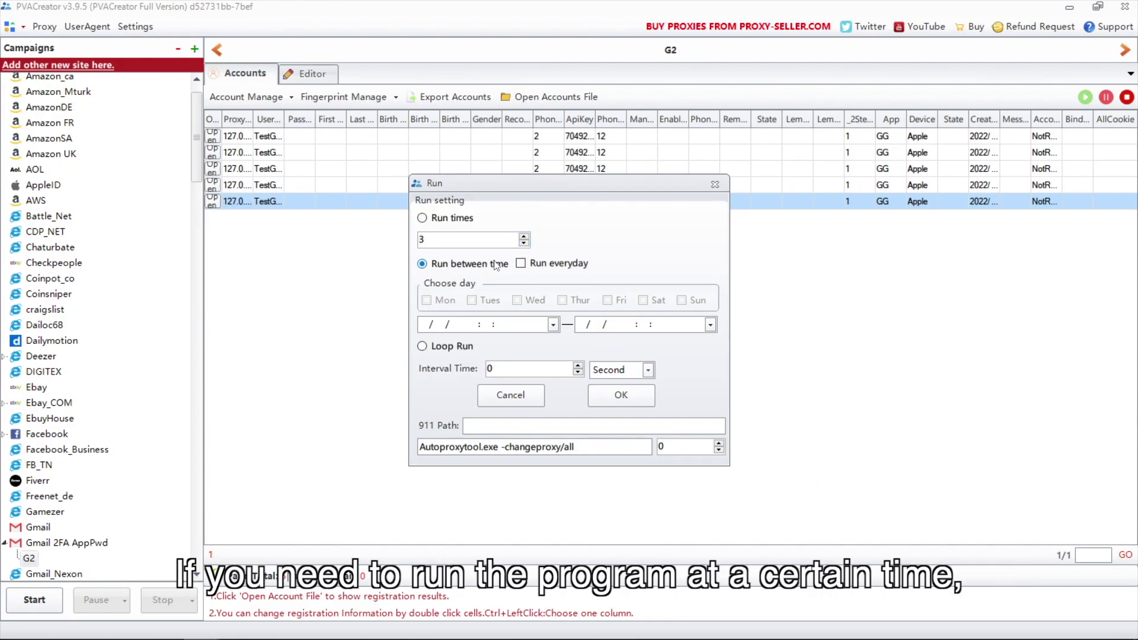
left_click(529, 265)
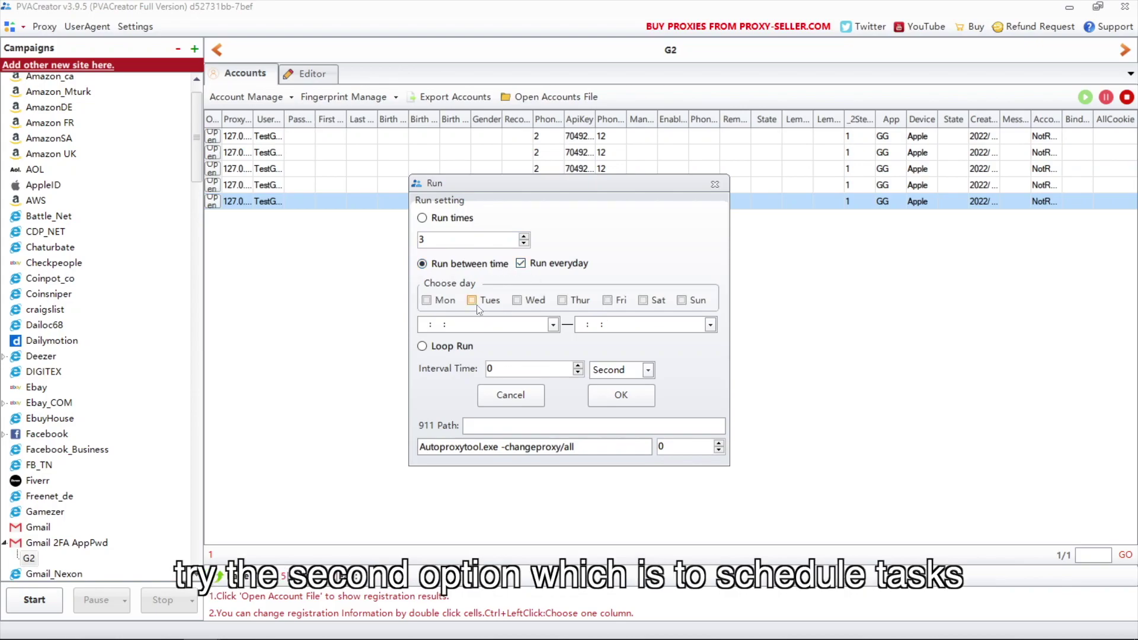
left_click(472, 300)
left_click(552, 325)
left_click(528, 372)
left_click(710, 324)
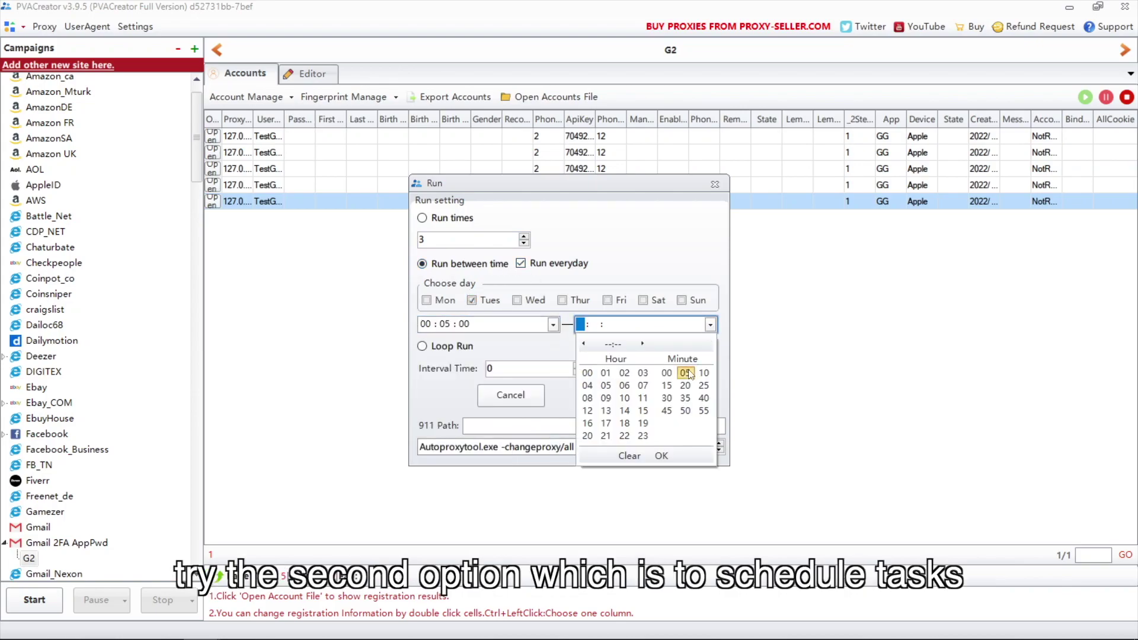
left_click(686, 372)
left_click(537, 354)
left_click(513, 349)
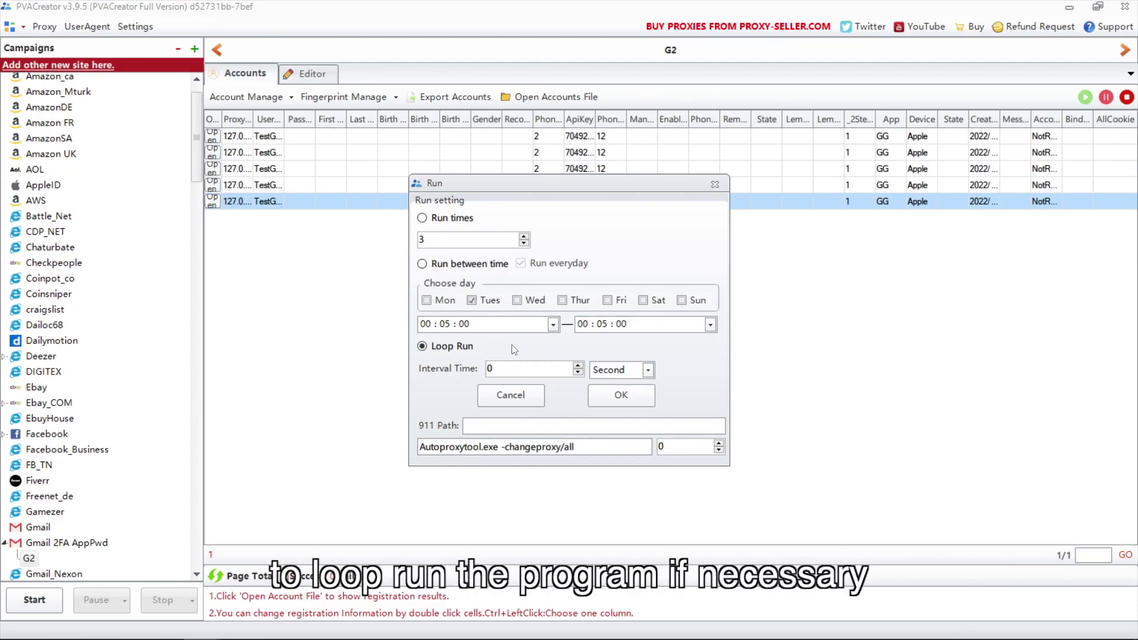
left_click(618, 398)
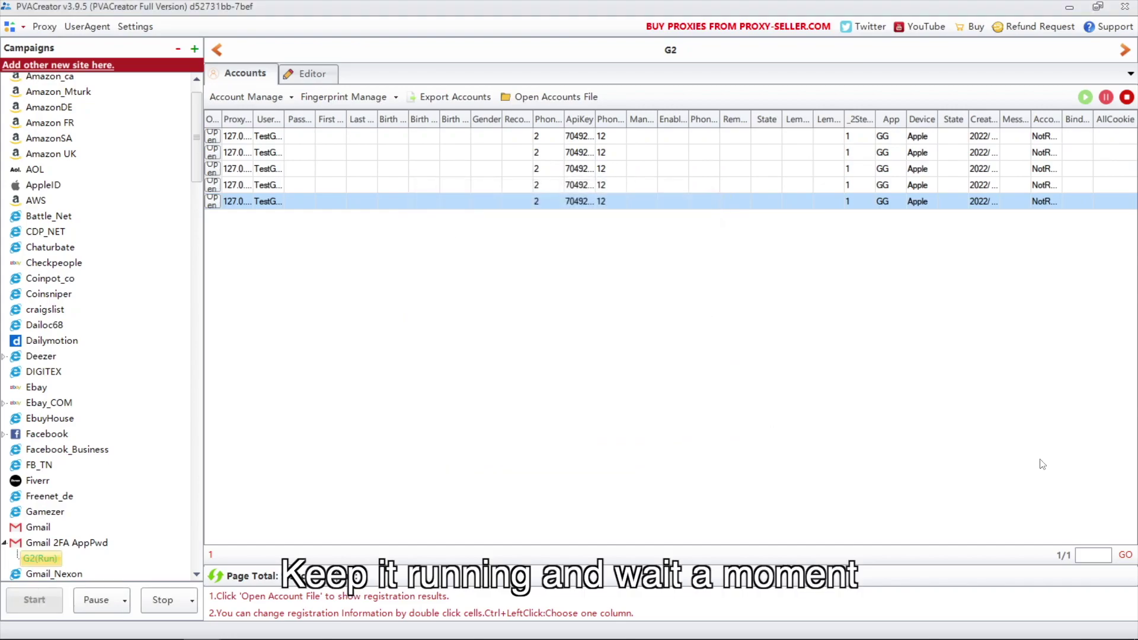
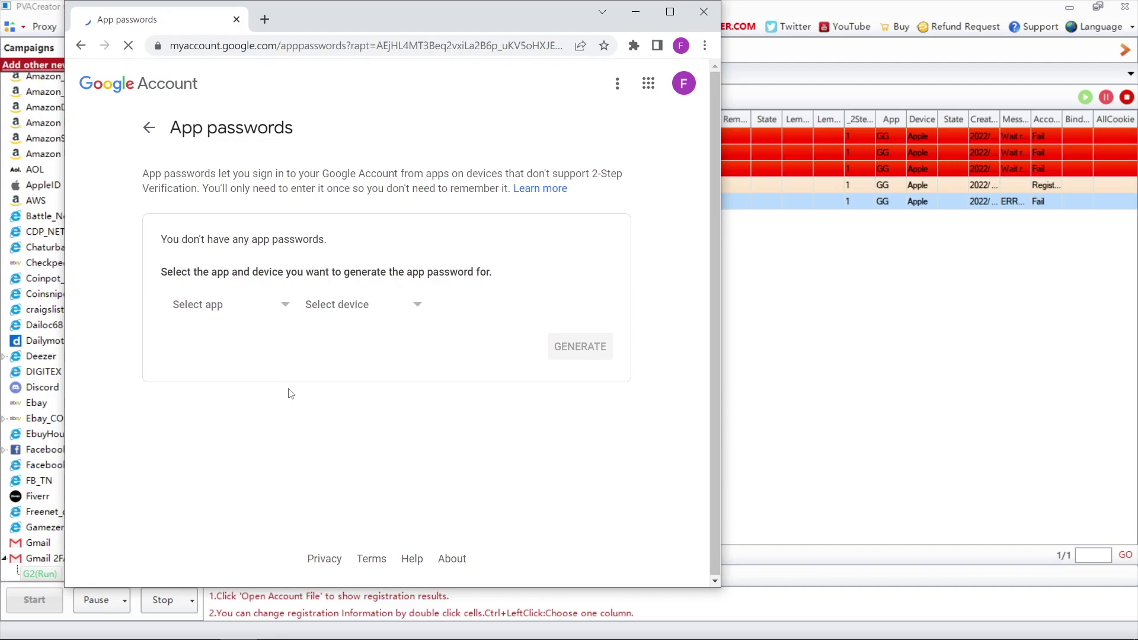
Generate a custom-named app password 'GG' for the signed-in Google account
left_click(230, 310)
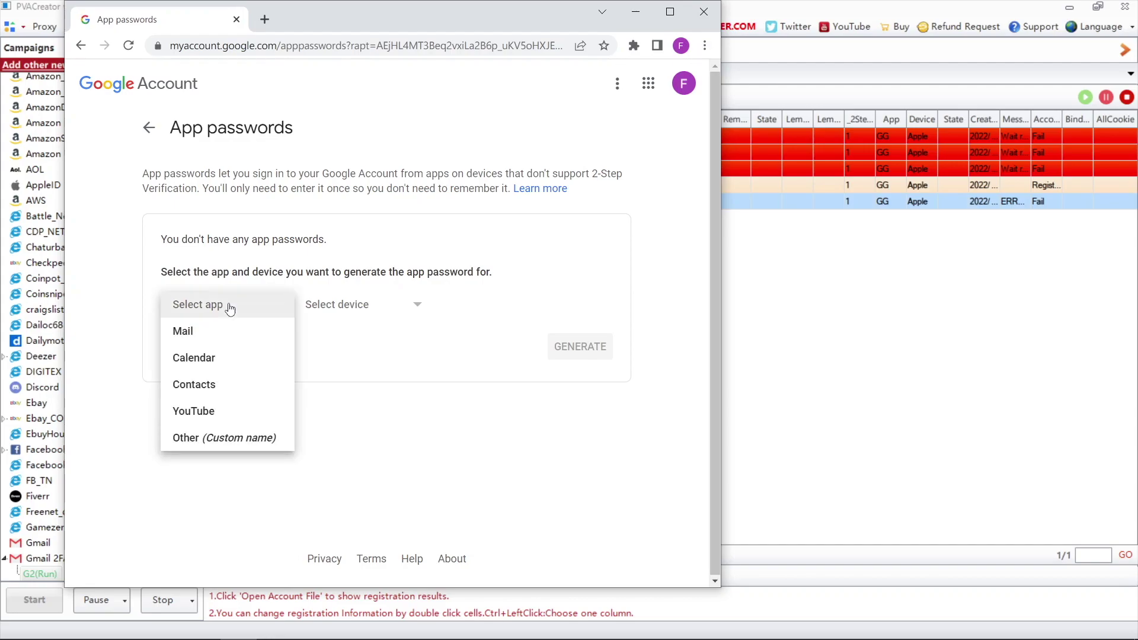
left_click(224, 439)
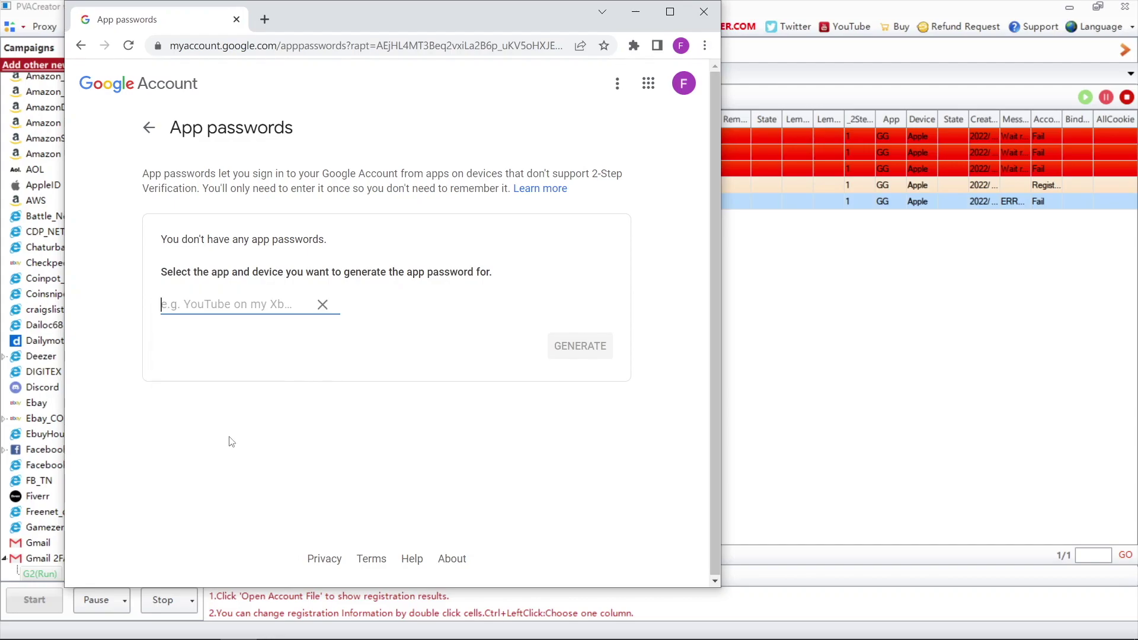
type("GG")
key("Return")
key("Return")
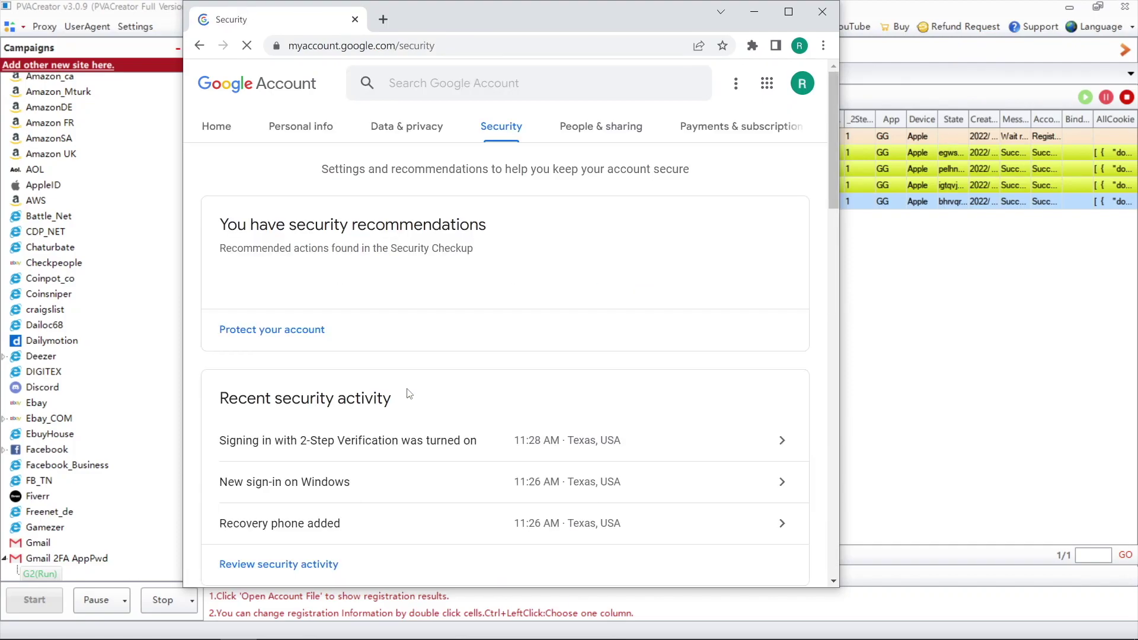
Create an app password with the custom name 'GG' for the next registered account
left_click(348, 307)
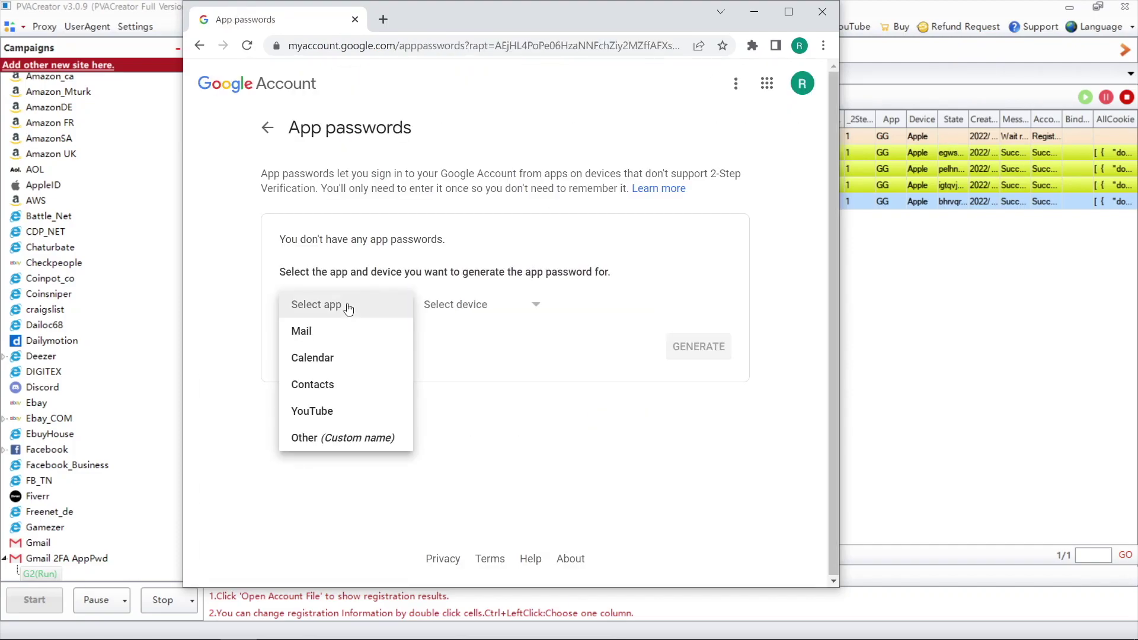
left_click(347, 437)
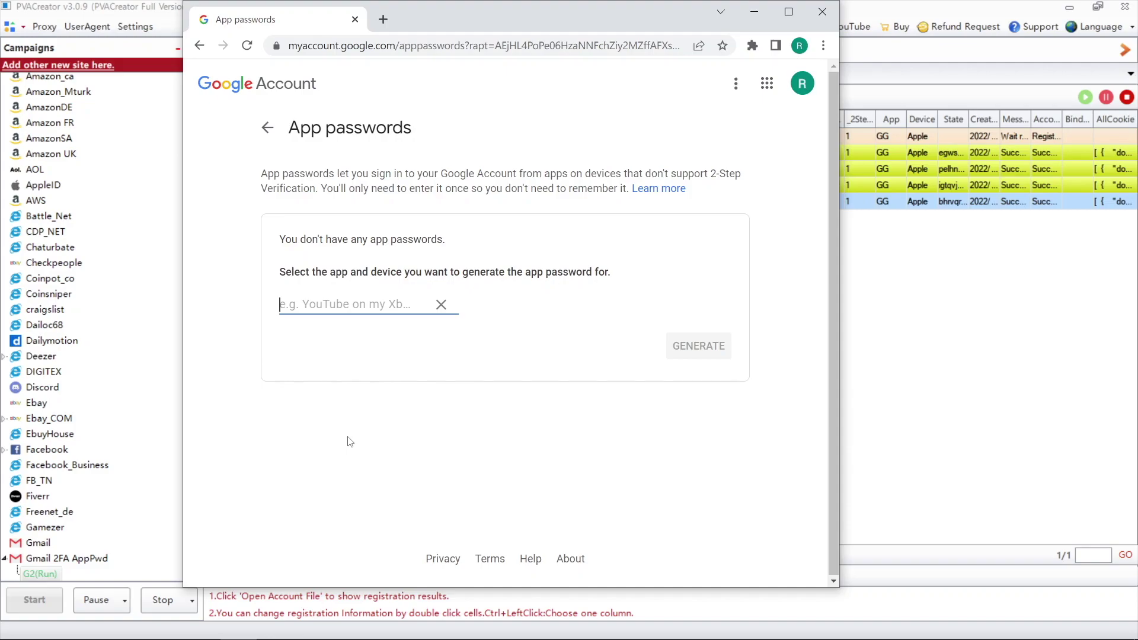
type("GG")
key("Return")
key("Return")
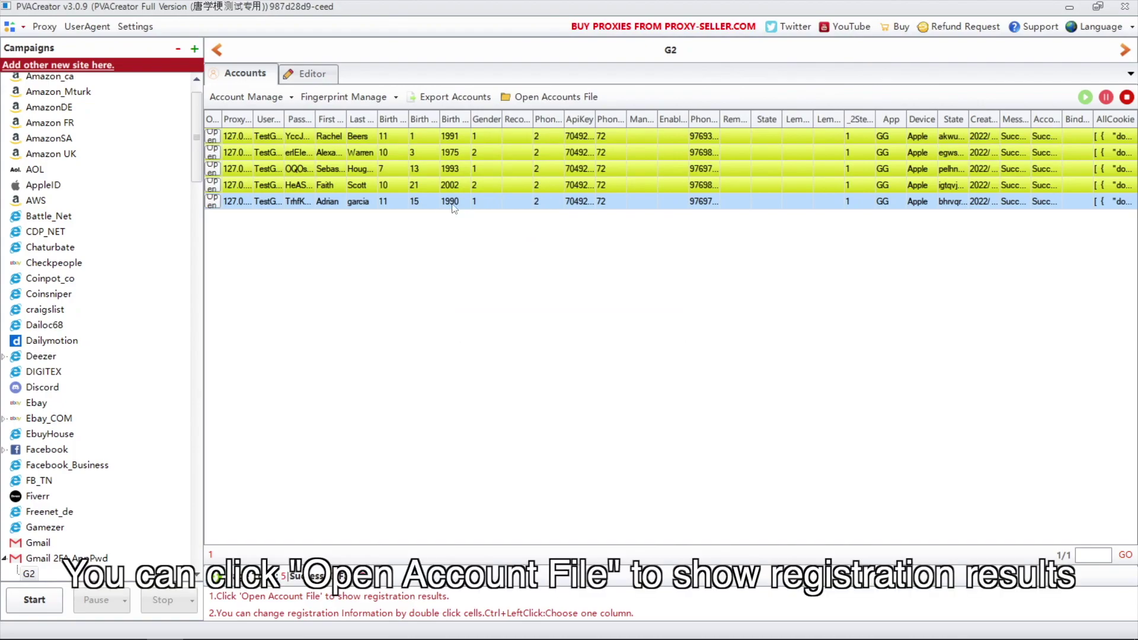
Open the G2 accounts results file in Notepad from PVACreator
left_click(557, 97)
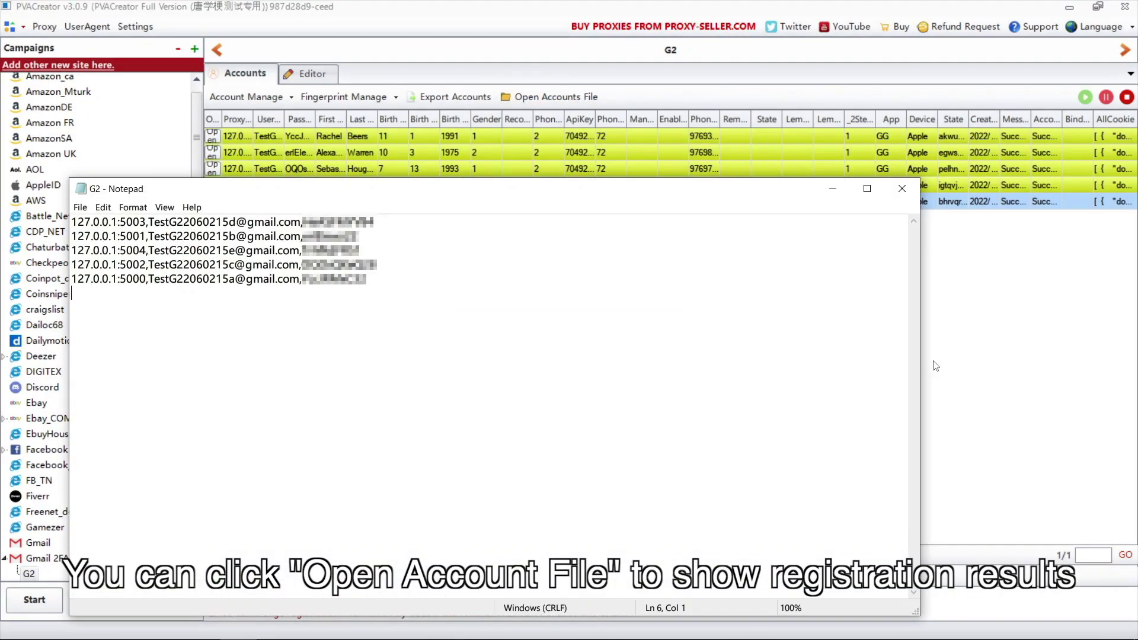